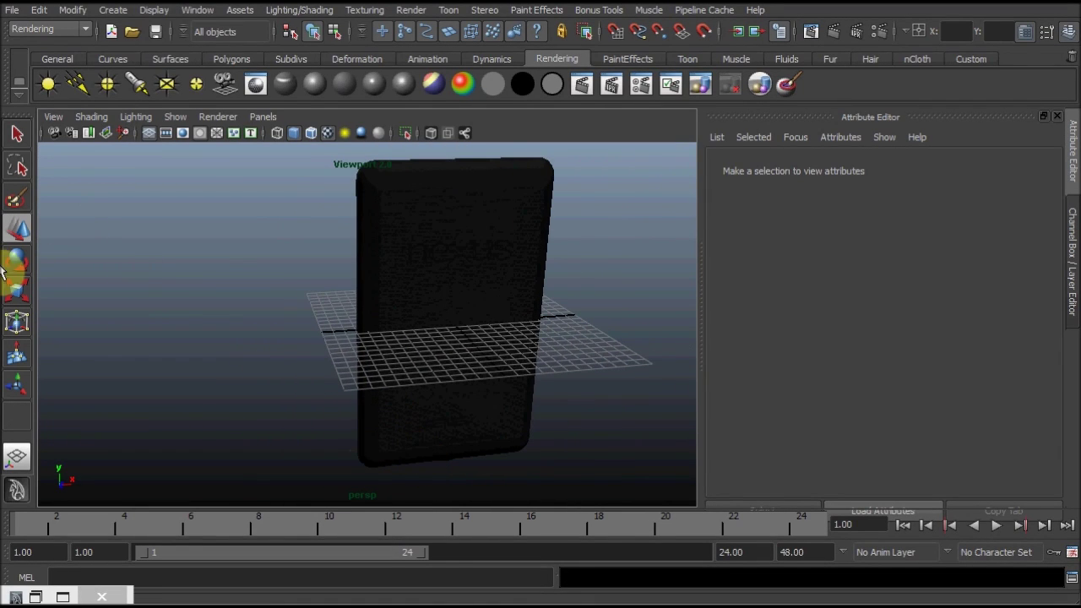
Duplicate the phone mesh and move the copy to the left along X
left_click(20, 241)
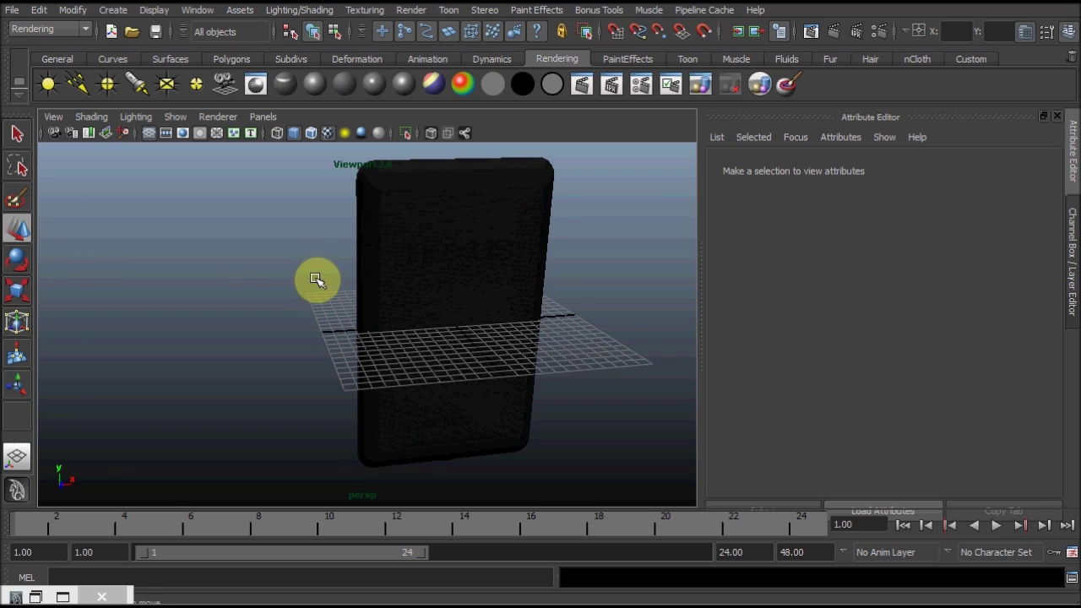
left_click_drag(313, 278, 292, 285, "alt")
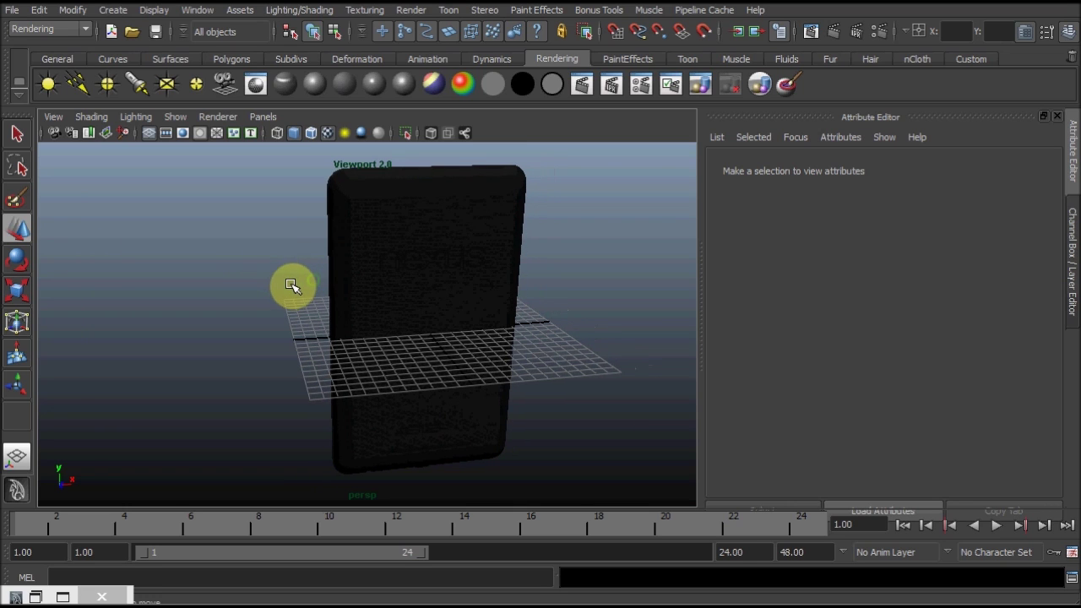
left_click(506, 257)
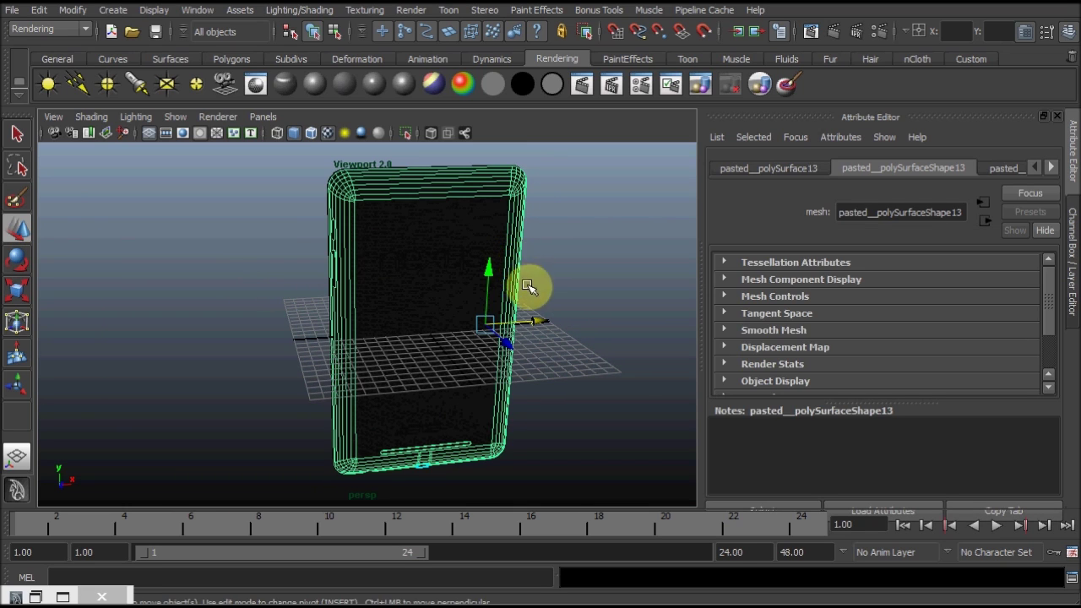
key("ctrl+d")
left_click_drag(540, 321, 307, 321)
Zoom and orbit the view to frame both phones from the front
mouse_move(398, 379)
right_mouse_down("alt")
mouse_move(418, 435)
mouse_move(301, 386)
right_mouse_up("alt")
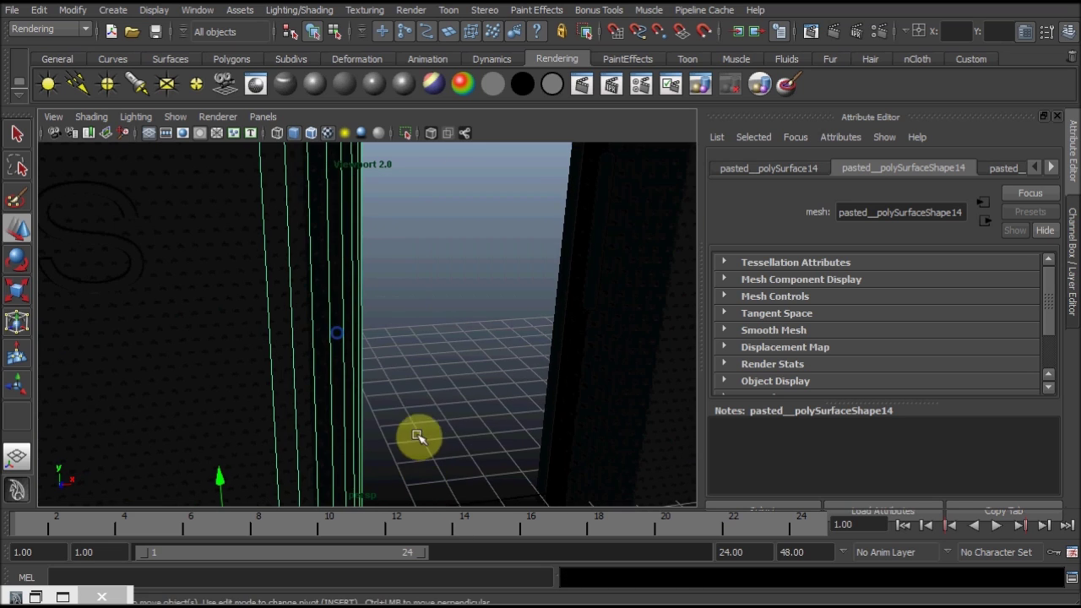
left_click_drag(301, 386, 369, 369, "alt")
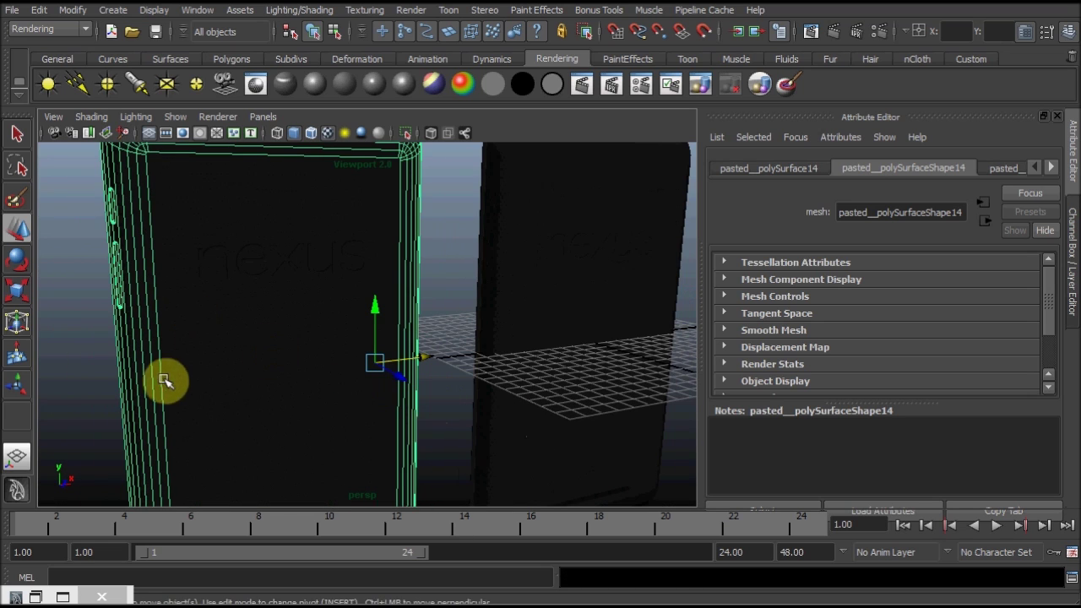
left_click_drag(164, 380, 148, 342, "alt")
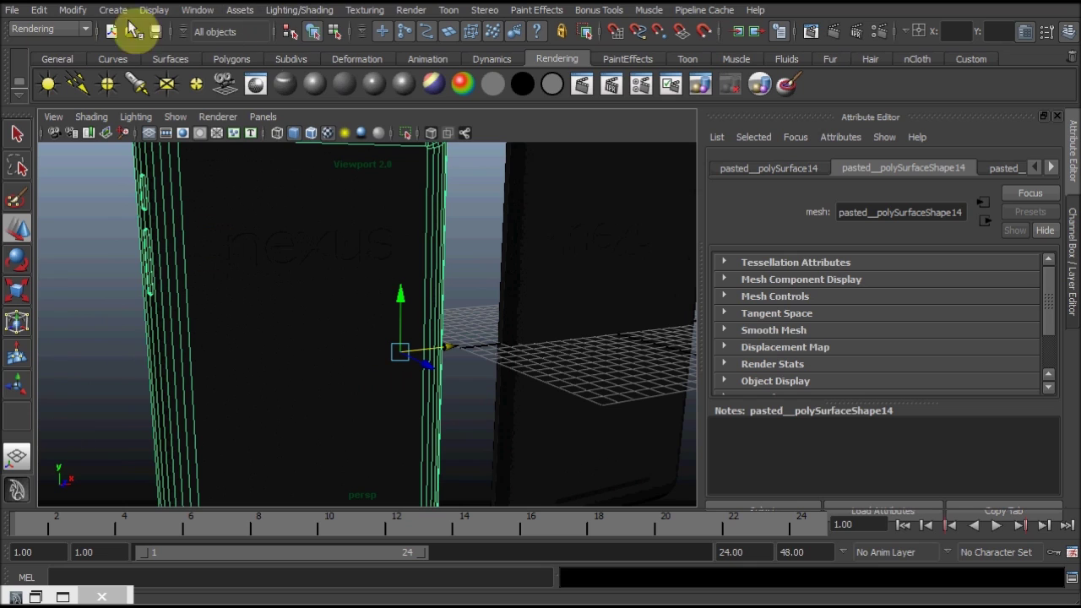
left_click(197, 9)
mouse_move(235, 52)
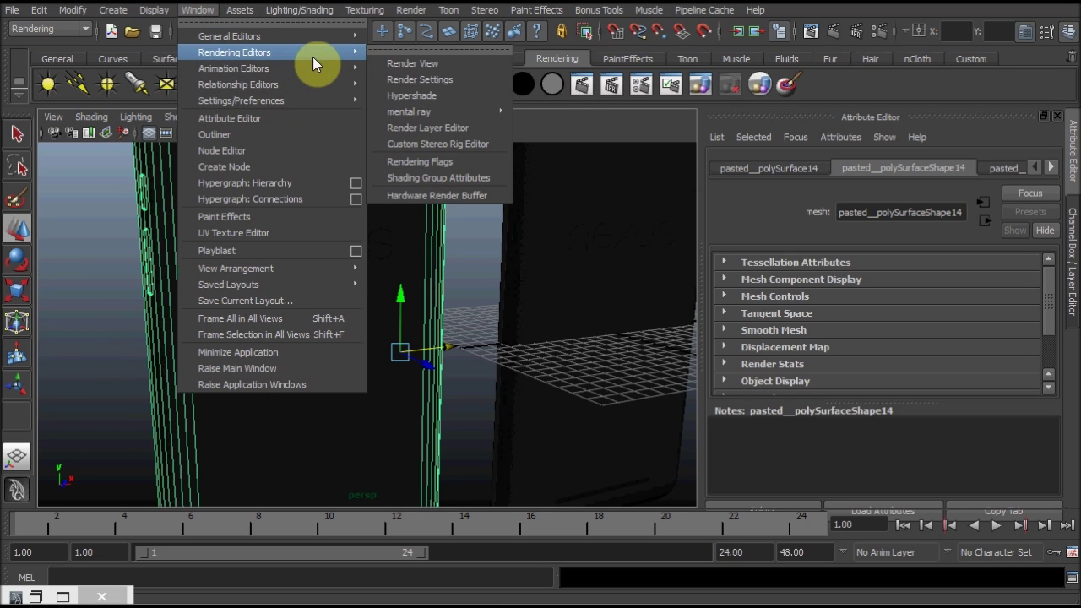
mouse_move(409, 112)
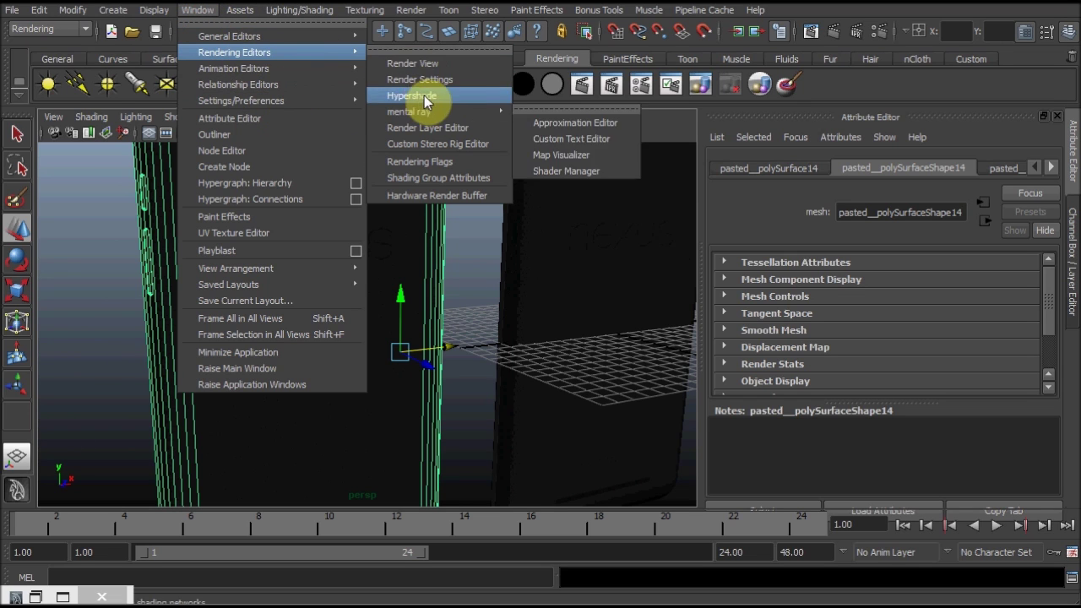
Open Hypershade and create a mental ray mi_car_paint_phen_x car paint material
left_click(425, 96)
scroll(505, 371, "down", 2)
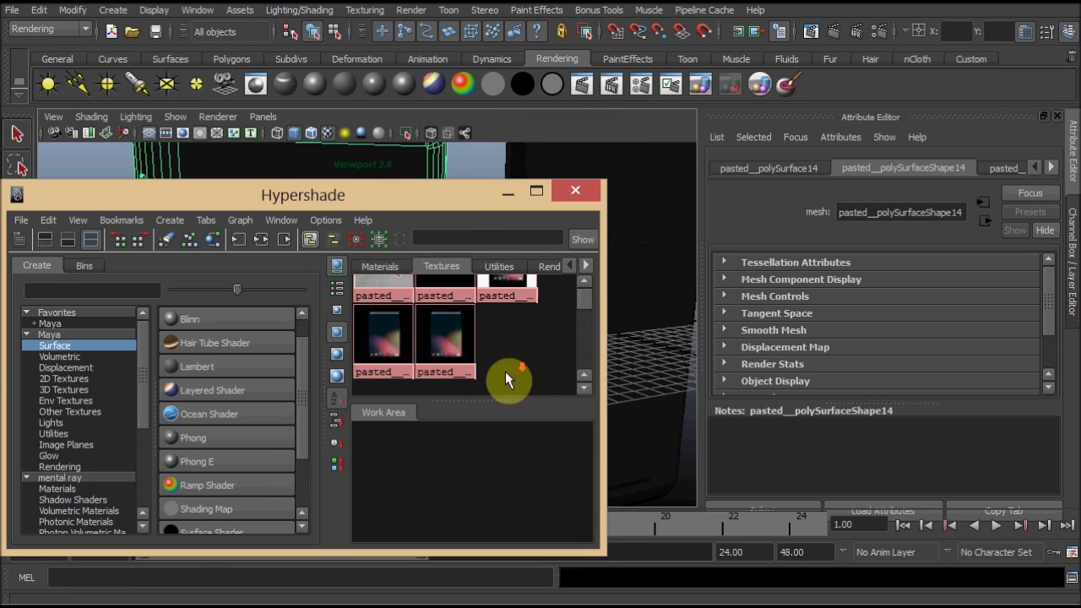
left_click(374, 264)
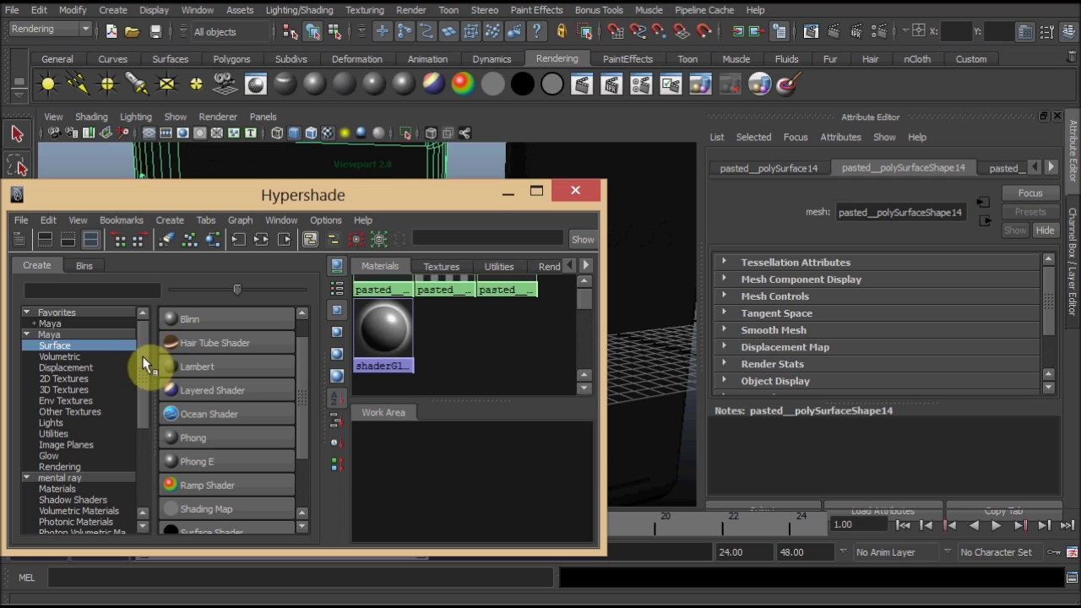
left_click(76, 479)
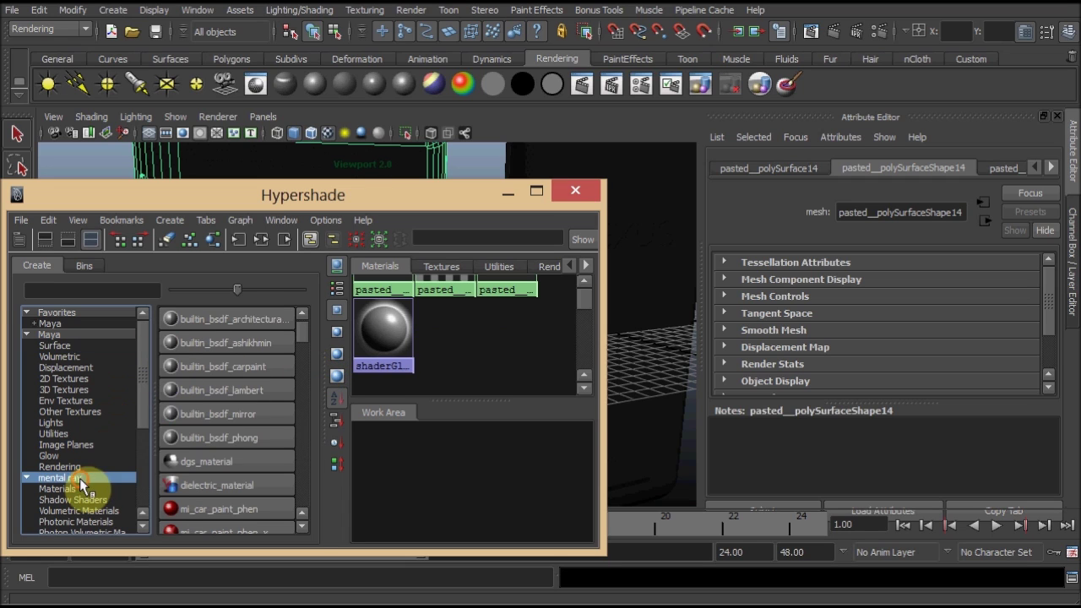
scroll(202, 446, "down", 2)
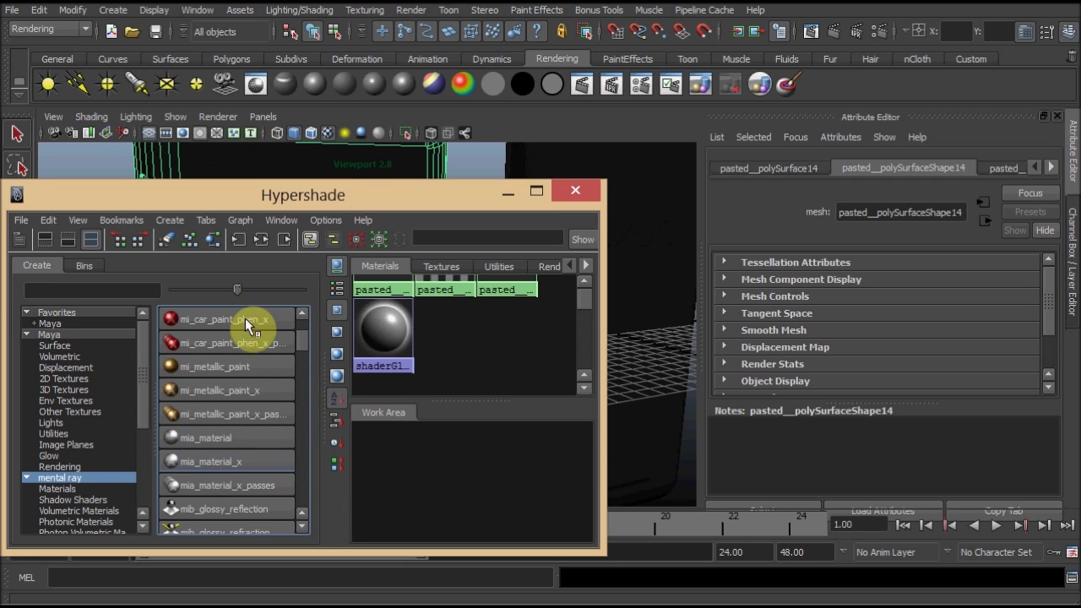
left_click(248, 320)
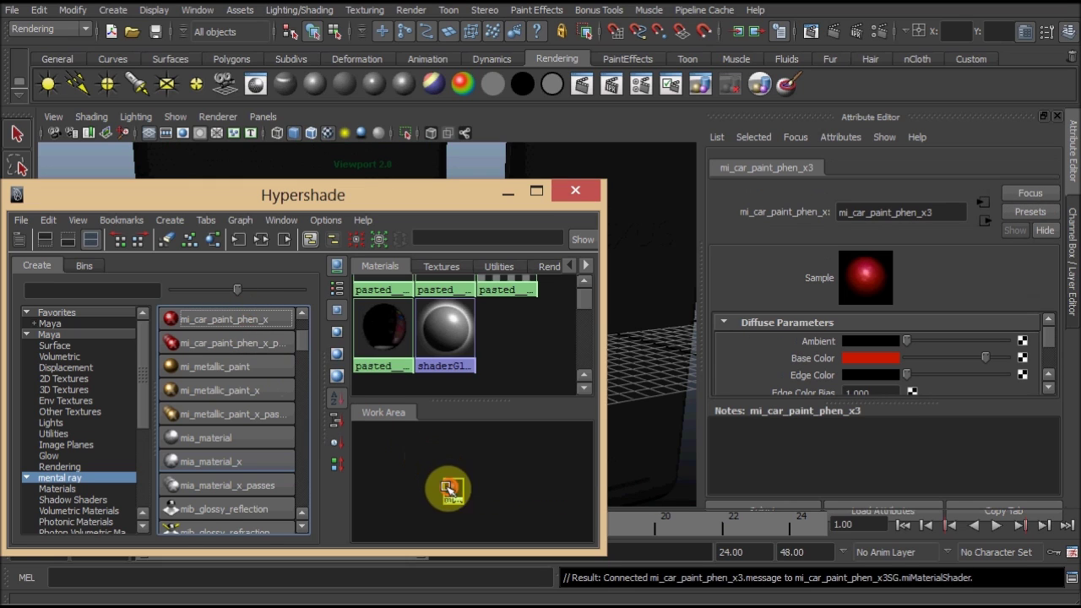
Move the car paint node aside and browse the Create node categories
left_click_drag(451, 488, 397, 482)
left_click_drag(301, 338, 300, 329)
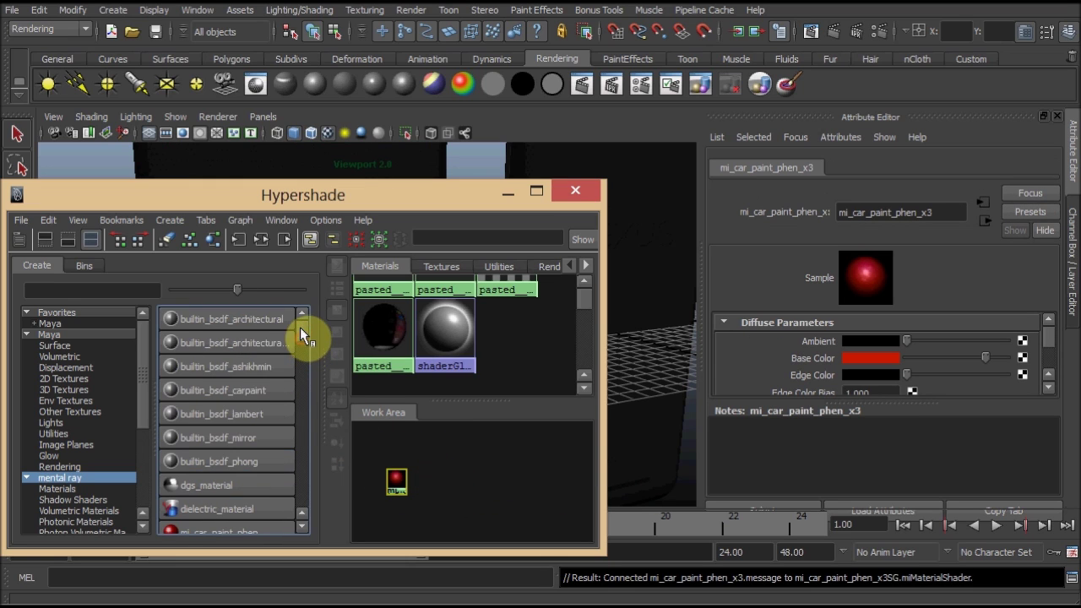
left_click(67, 357)
left_click(62, 345)
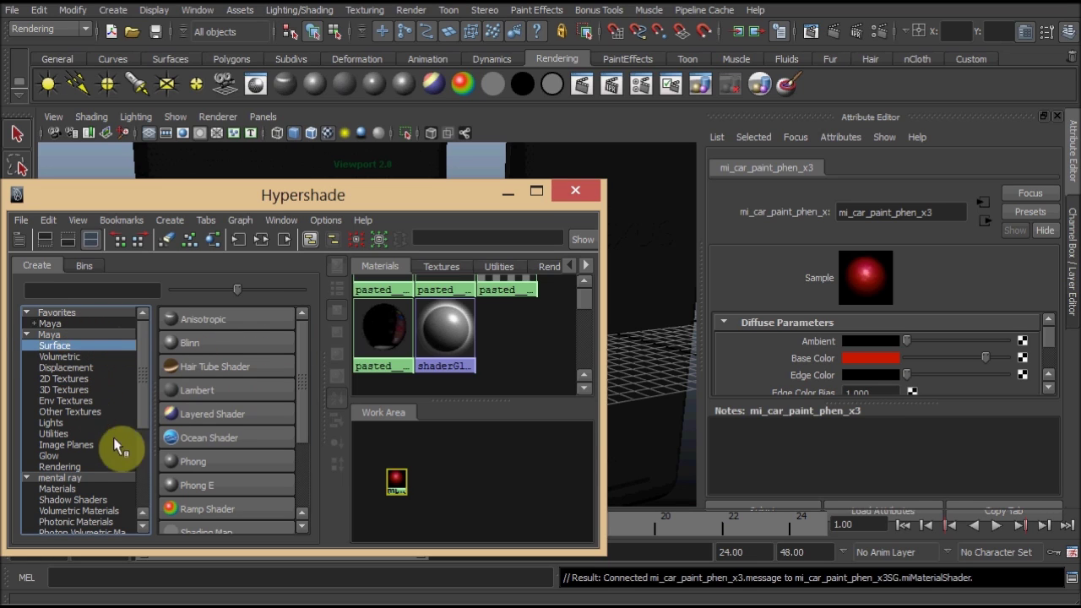
scroll(117, 448, "down", 1)
left_click(60, 335)
left_click(66, 345)
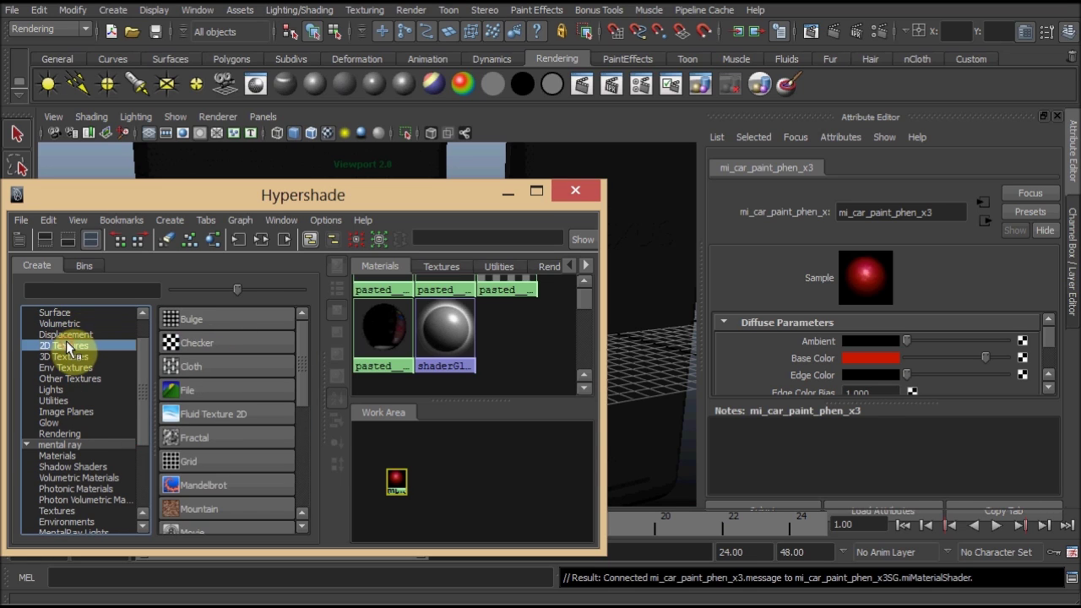
Return to the Maya Surface category and create a Layered Shader
key("Down")
key("Down")
key("Down")
key("Down")
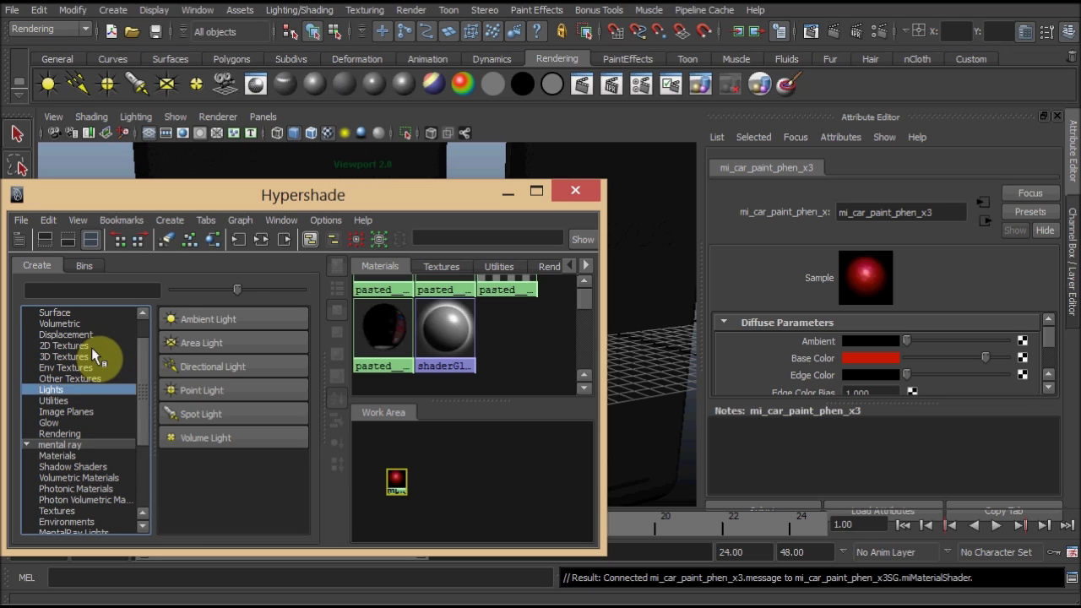
key("Down")
key("Down")
key("Down")
key("Down")
key("Up")
key("Up")
key("Up")
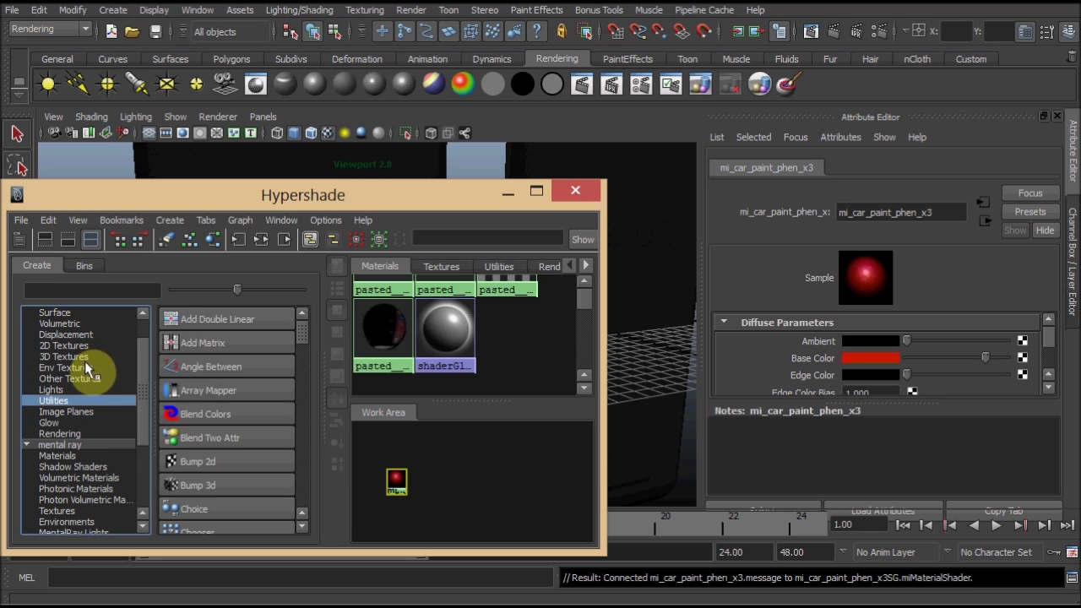
key("Up")
key("Up")
key("Up")
key("Up")
key("Up")
key("Up")
key("Up")
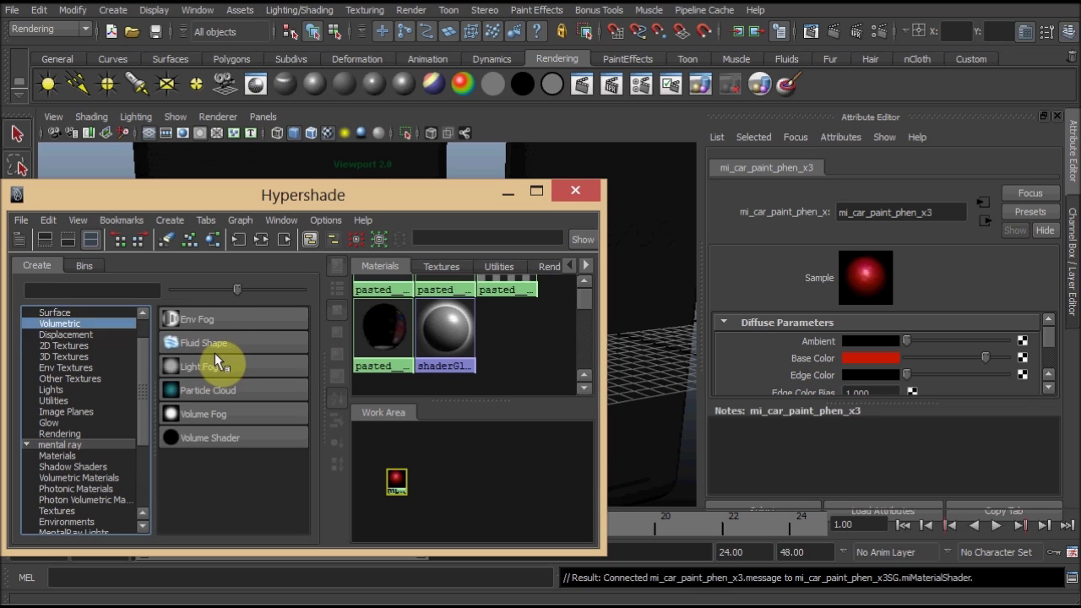
key("Up")
scroll(258, 390, "down", 2)
scroll(263, 404, "up", 2)
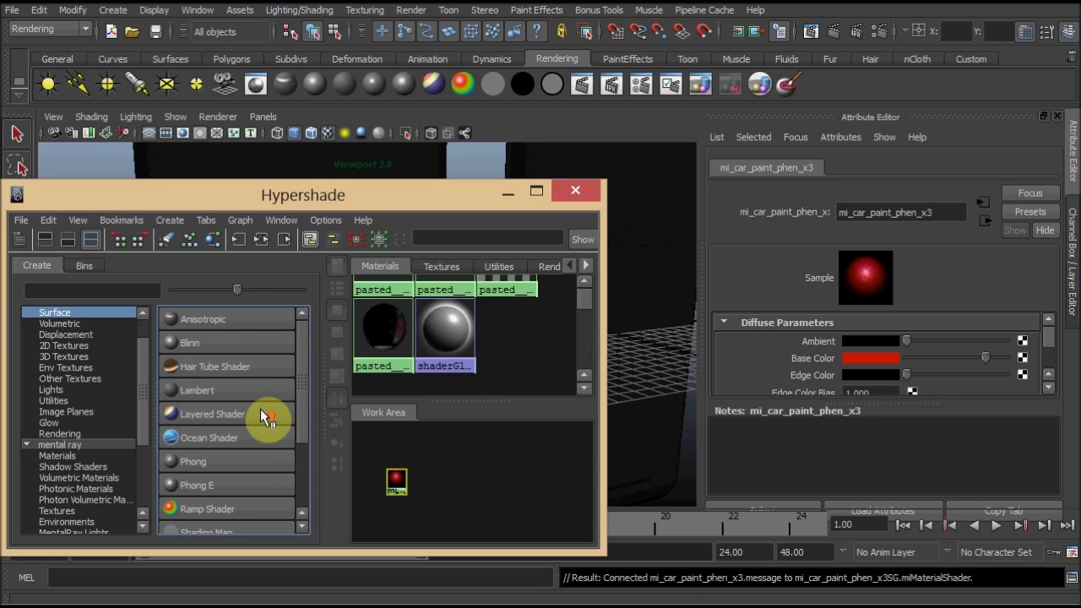
key("Up")
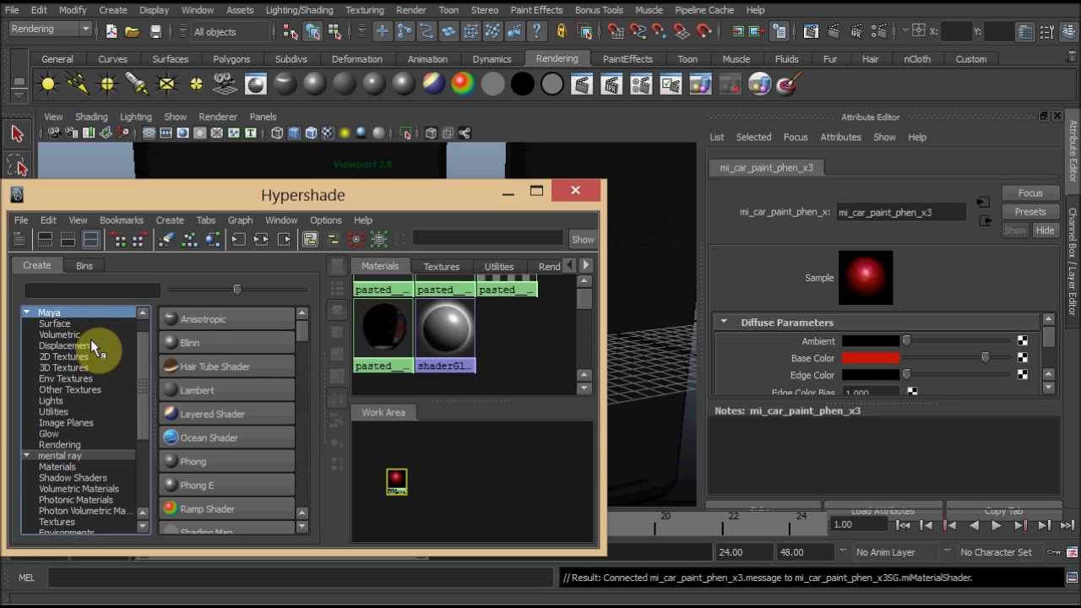
key("Up")
key("Up")
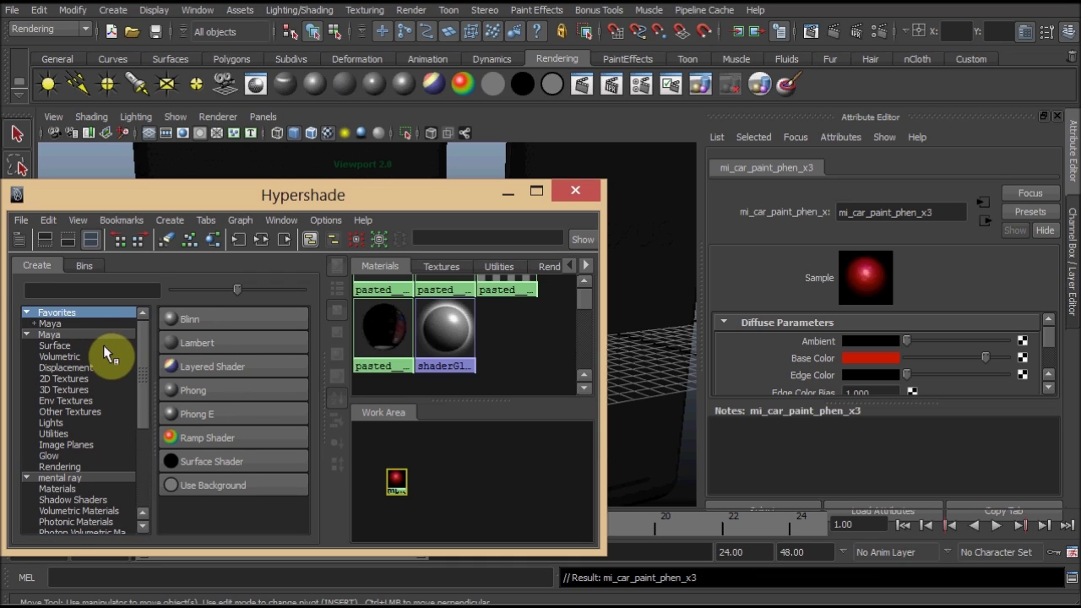
left_click(75, 345)
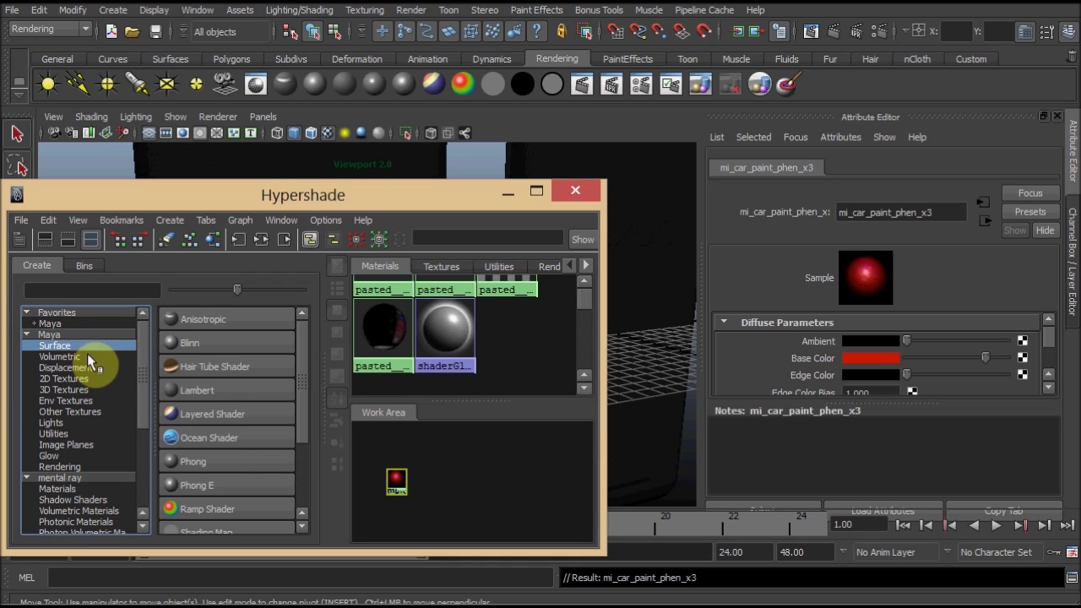
left_click(209, 413)
Reposition layeredShader3 and try dropping the car paint into its layer list
left_click(448, 506)
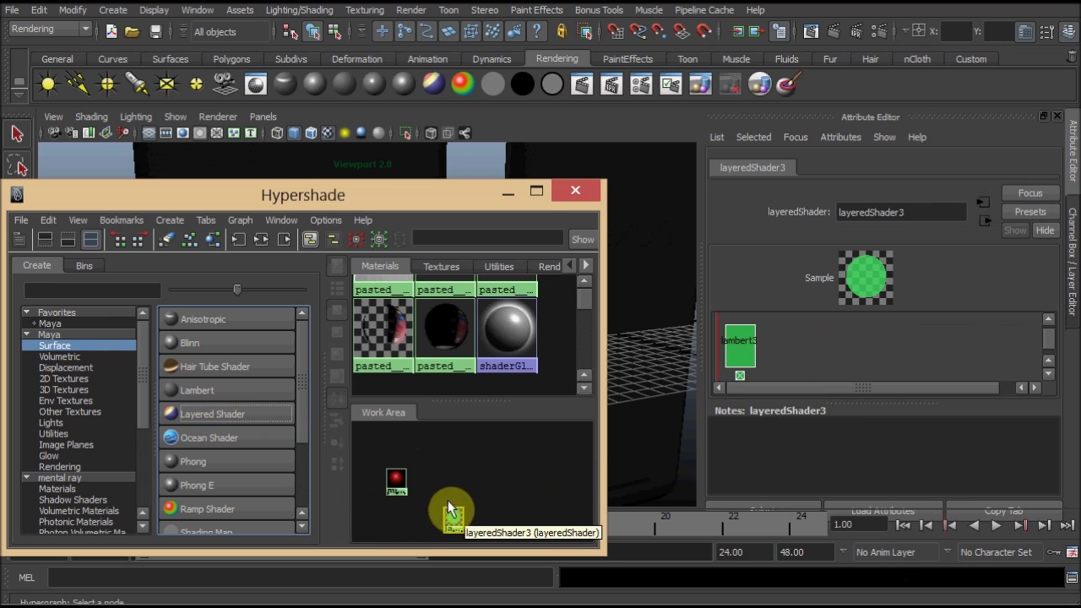
mouse_move(448, 507)
left_mouse_down()
mouse_move(437, 458)
mouse_move(383, 482)
left_mouse_up()
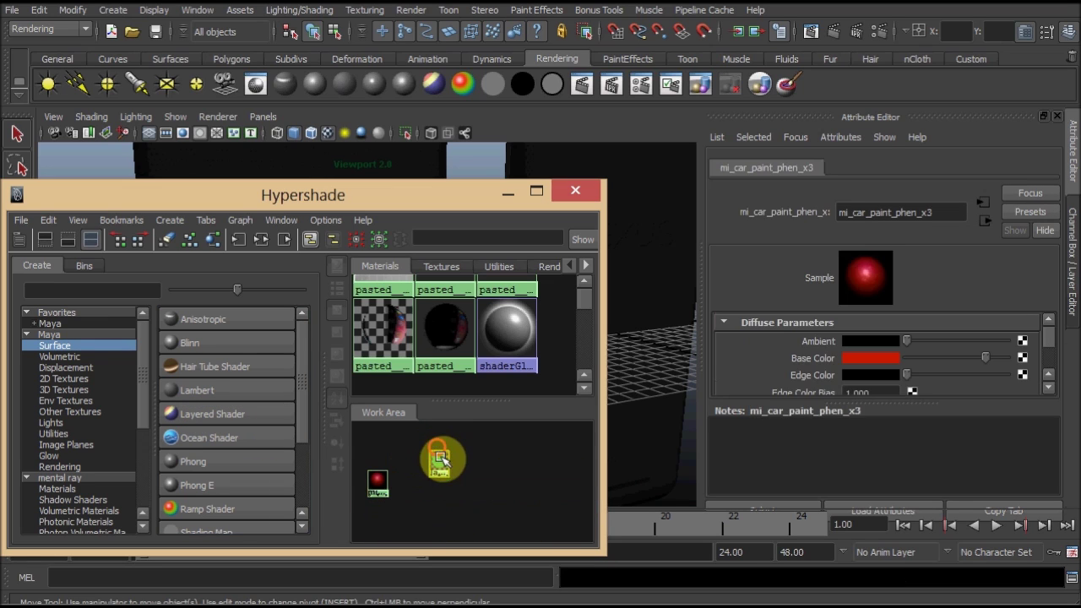
middle_click_drag(381, 482, 377, 486)
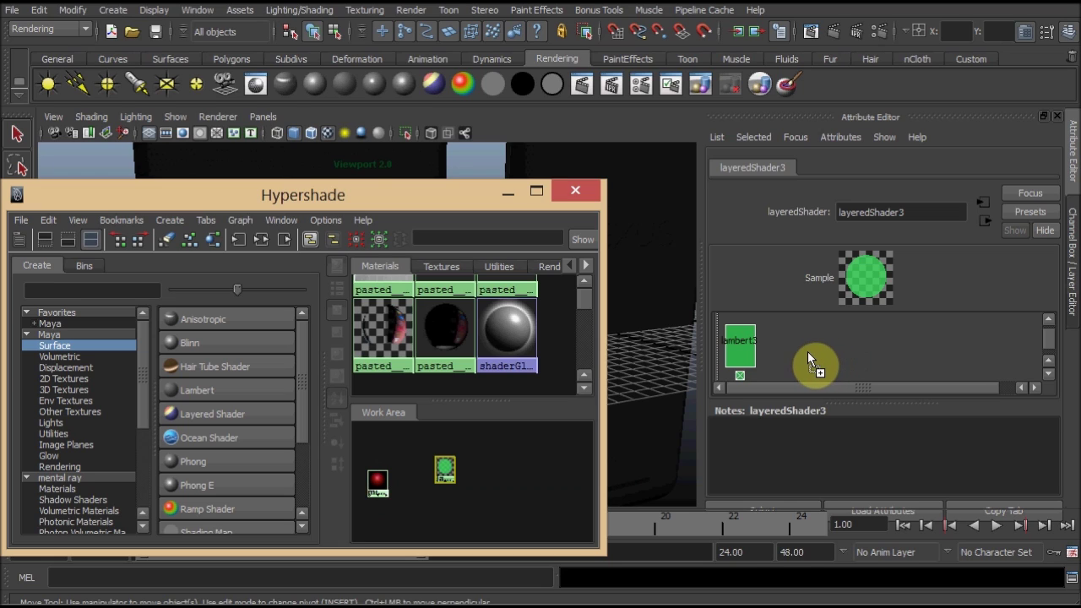
middle_click_drag(820, 350, 806, 349)
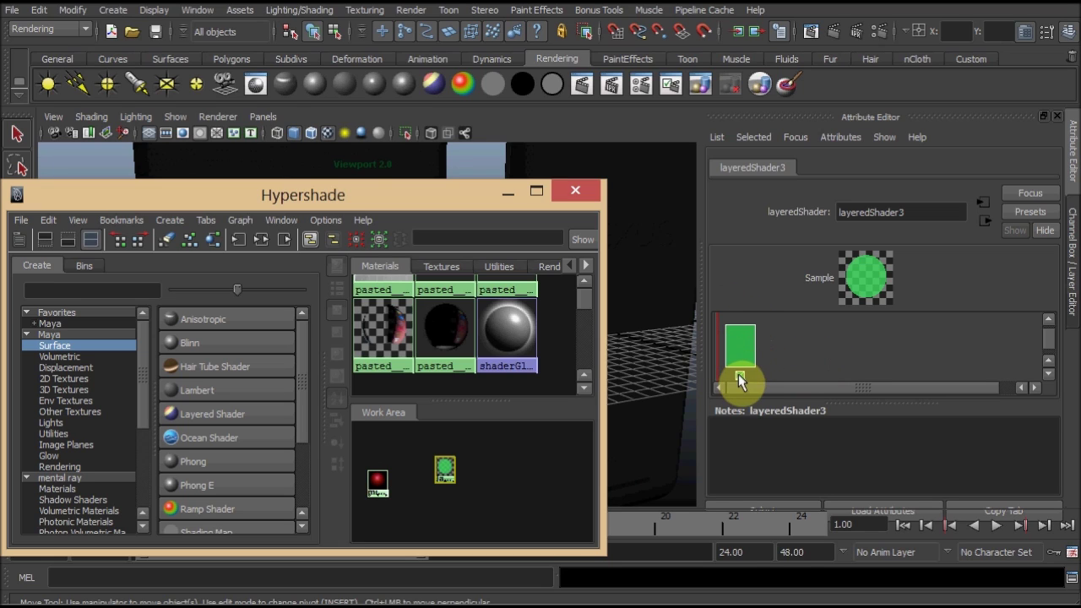
middle_click_drag(377, 483, 802, 350)
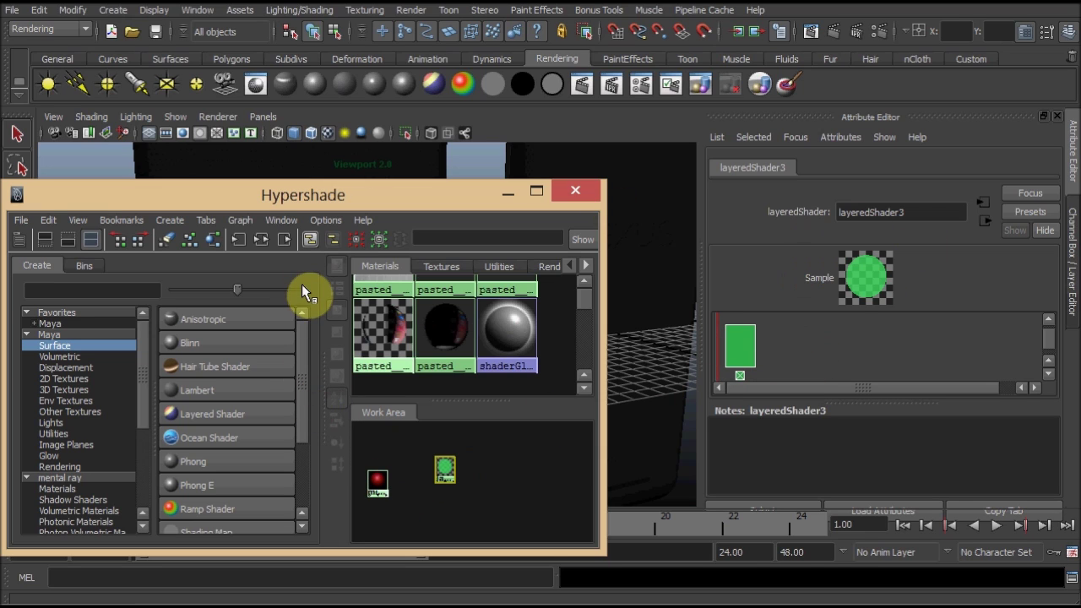
Place layeredShader3 beside the car paint node and zoom the graph on both
left_click_drag(443, 467, 406, 483)
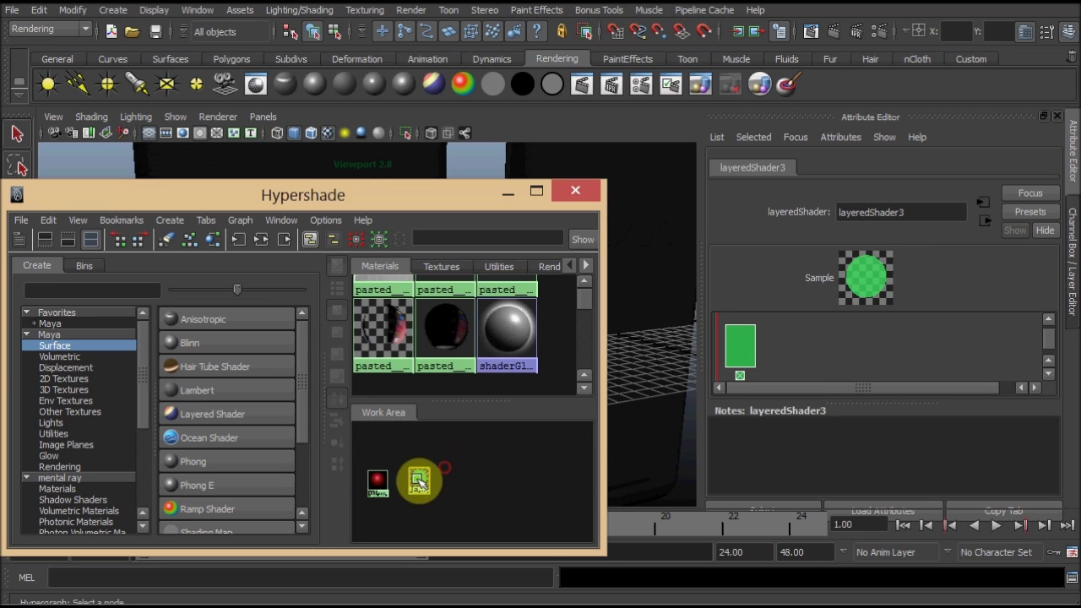
left_click(379, 483)
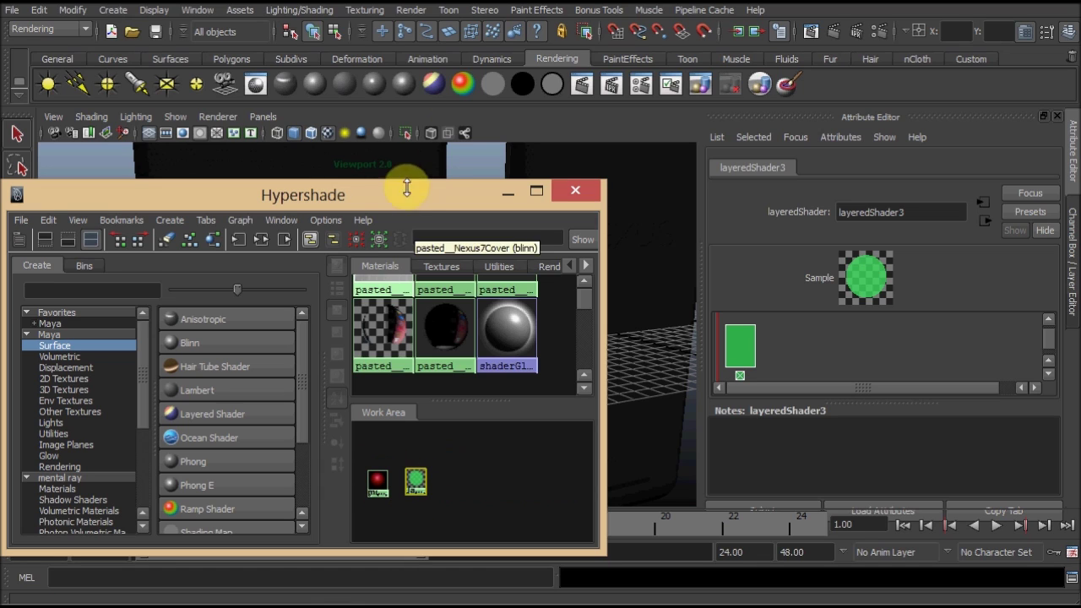
left_click(422, 496)
mouse_move(422, 498)
middle_mouse_down("alt")
mouse_move(483, 463)
mouse_move(458, 512)
middle_mouse_up("alt")
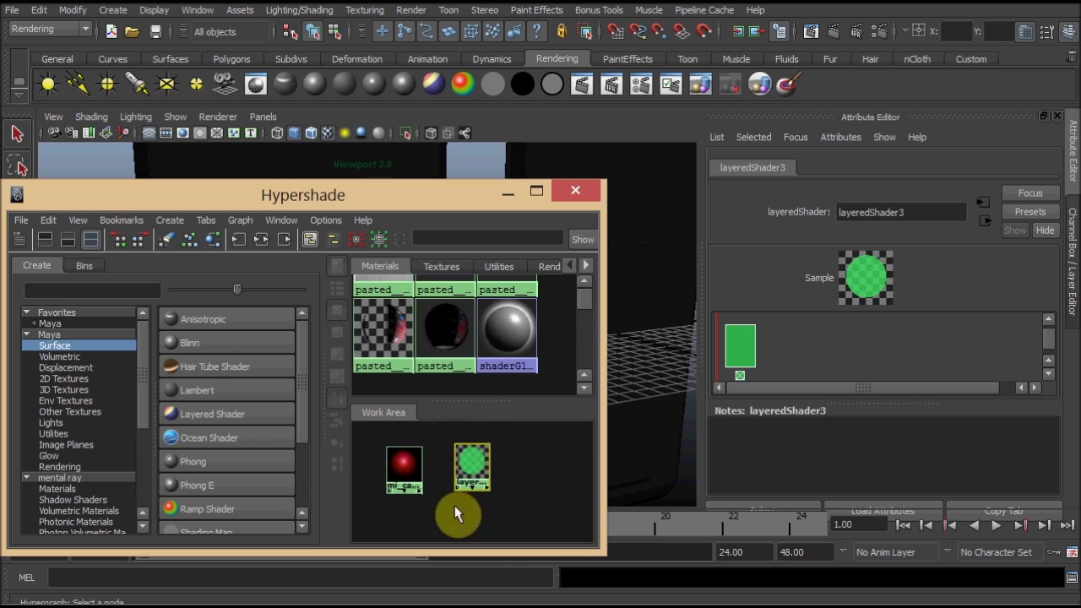
scroll(235, 437, "down", 2)
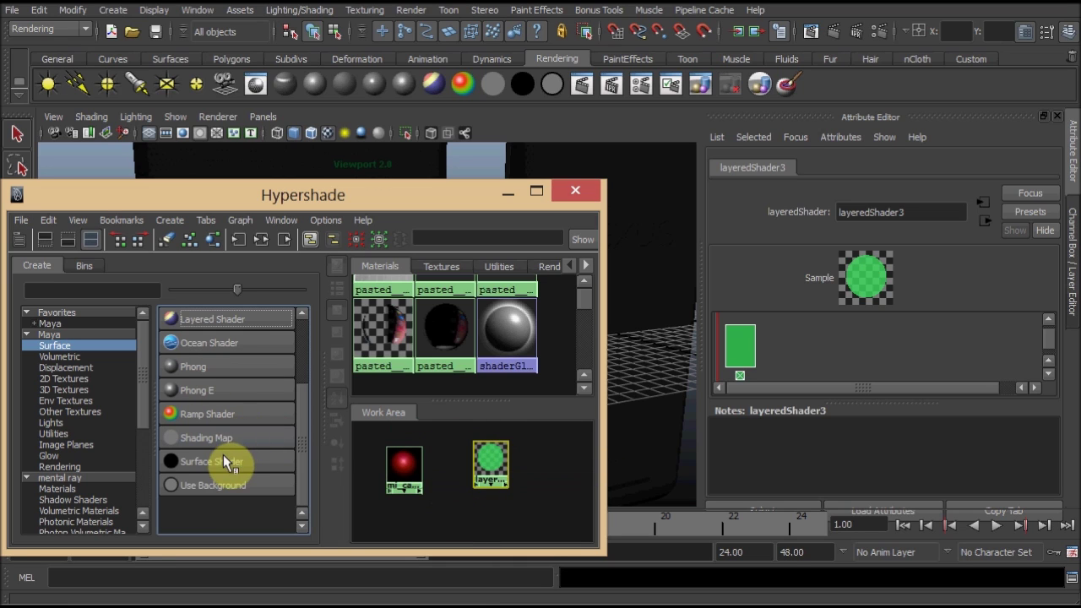
Create a surface shader and drag the car paint onto it, choosing Other..
left_click(230, 461)
left_click_drag(356, 447, 440, 515)
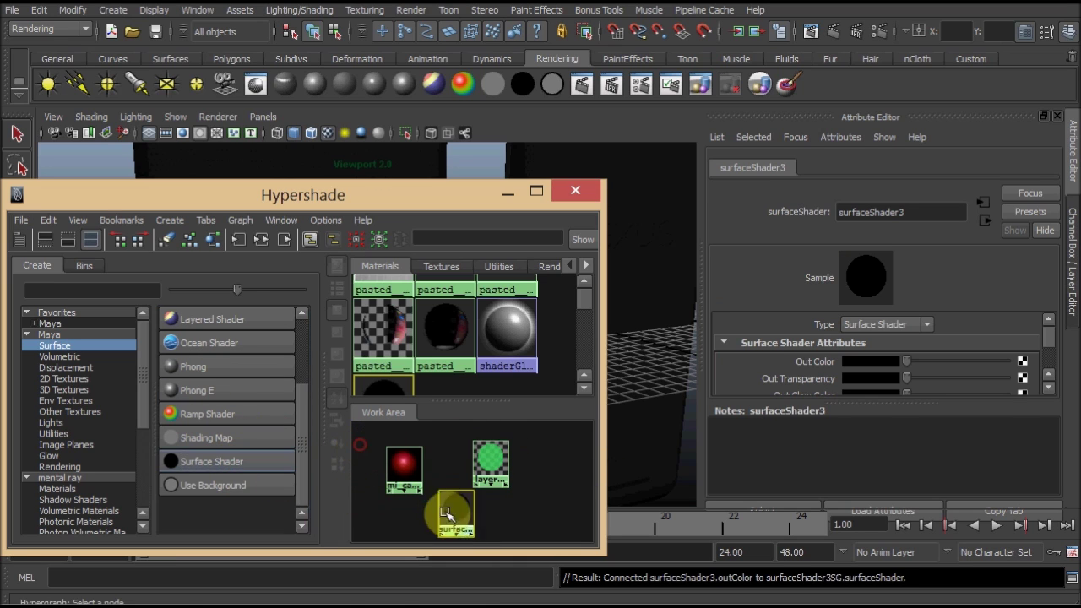
left_click_drag(390, 461, 374, 456)
middle_click_drag(429, 498, 445, 497)
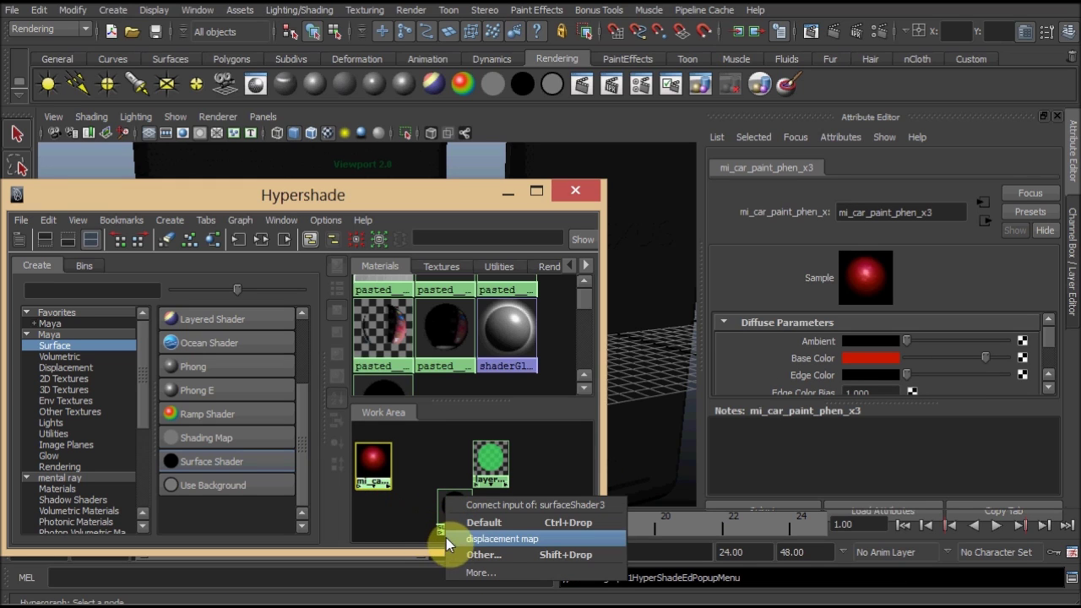
left_click(486, 552)
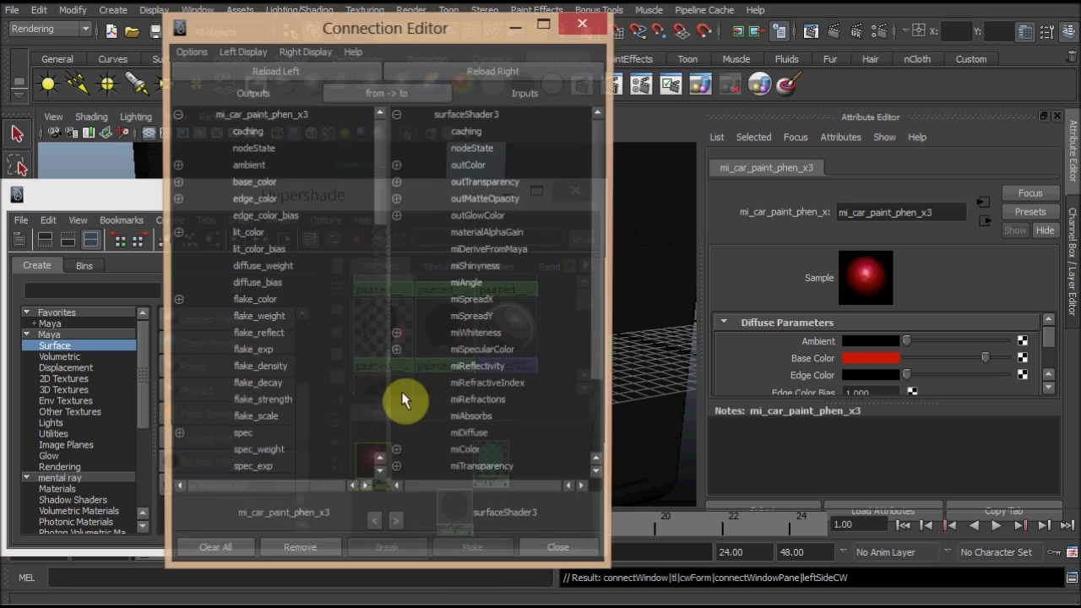
Connect the car paint's result to the surface shader's outColor in the Connection Editor
scroll(309, 292, "down", 5)
scroll(322, 295, "down", 5)
scroll(322, 296, "up", 10)
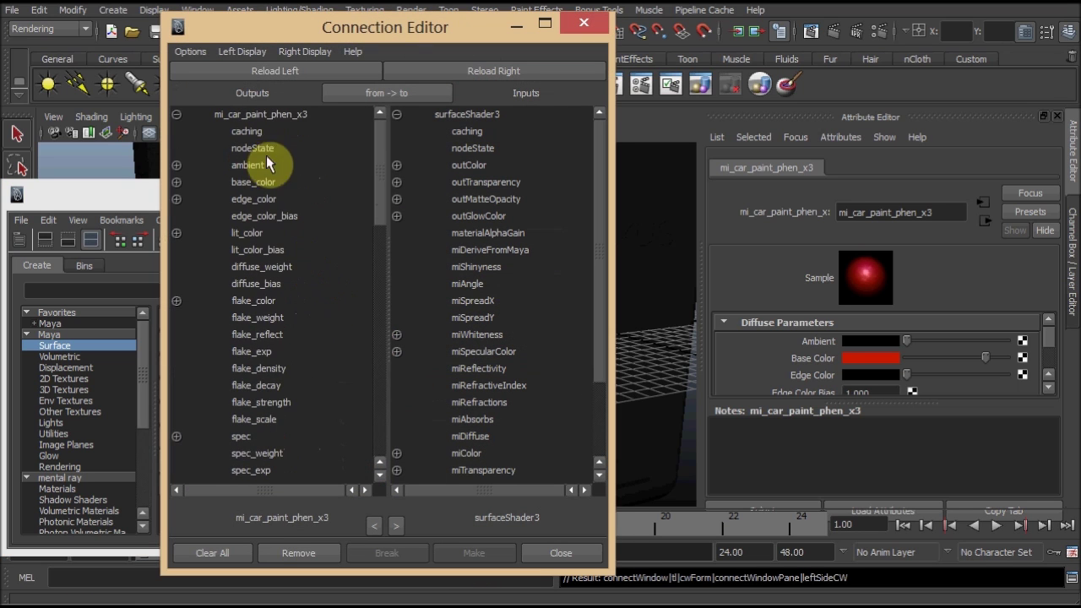
mouse_move(379, 182)
left_mouse_down()
mouse_move(359, 233)
mouse_move(359, 152)
left_mouse_up()
mouse_move(366, 159)
left_mouse_down()
mouse_move(381, 292)
mouse_move(372, 319)
left_mouse_up()
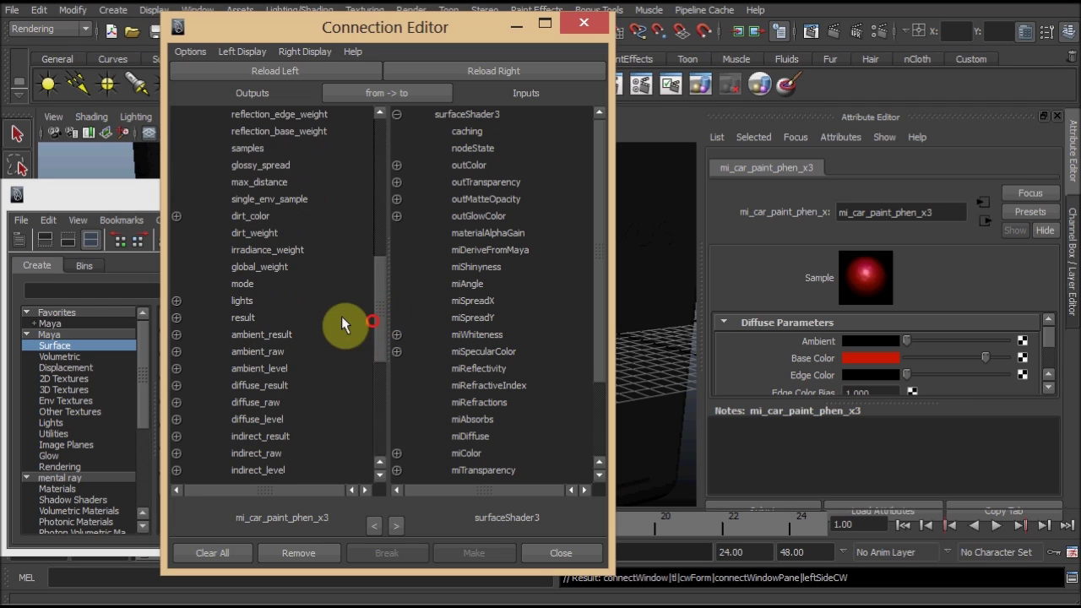
left_click(242, 319)
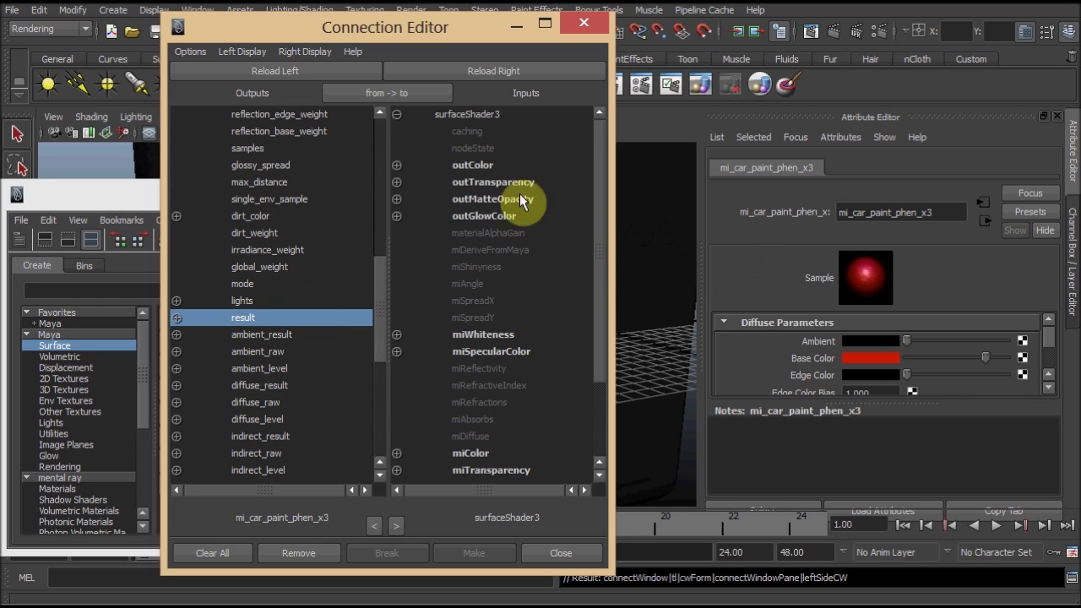
left_click(476, 165)
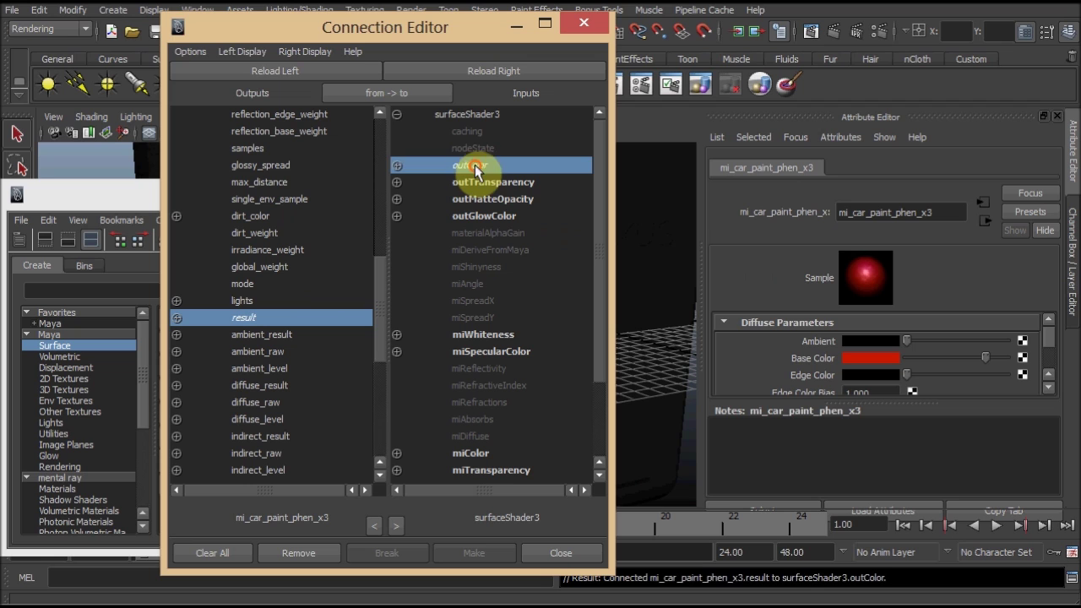
left_click(514, 27)
Add surfaceShader3 as a layer of layeredShader3 and delete the green lambert layer
left_click(514, 470)
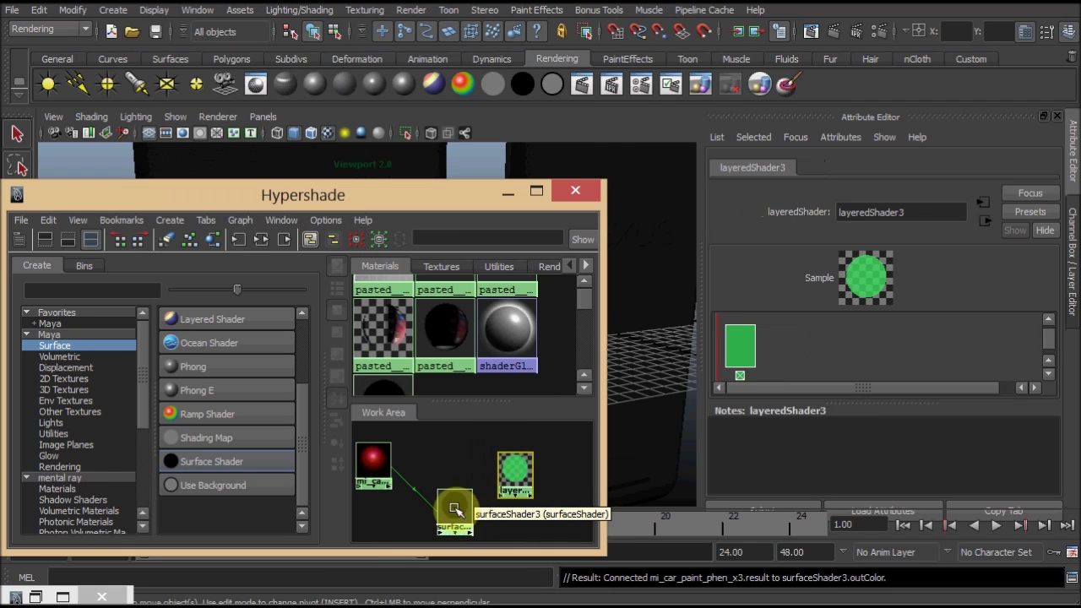
middle_click_drag(451, 511, 482, 500)
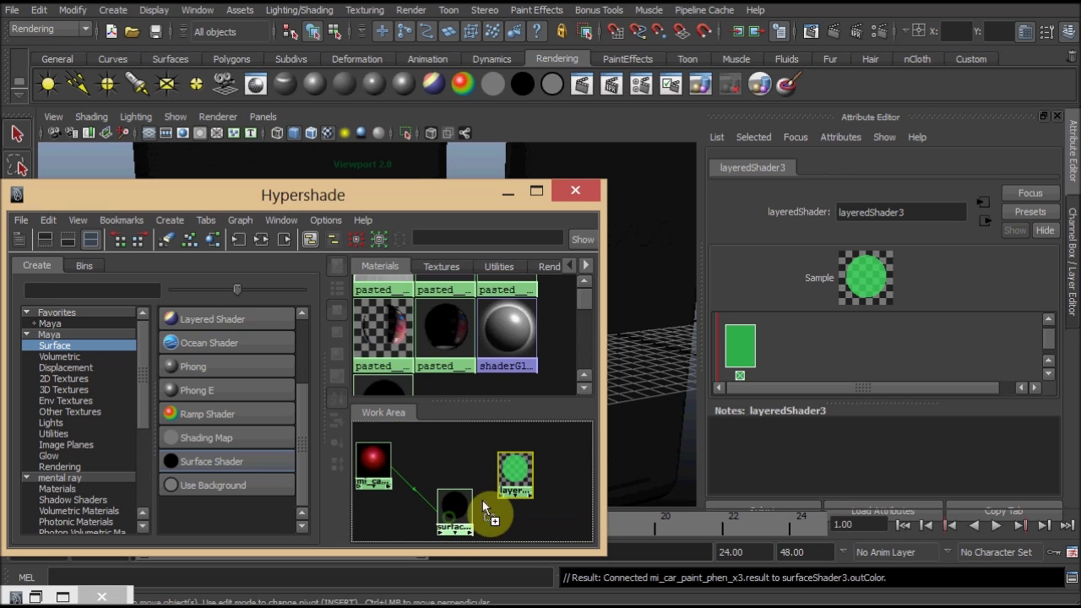
middle_click_drag(780, 348, 779, 348)
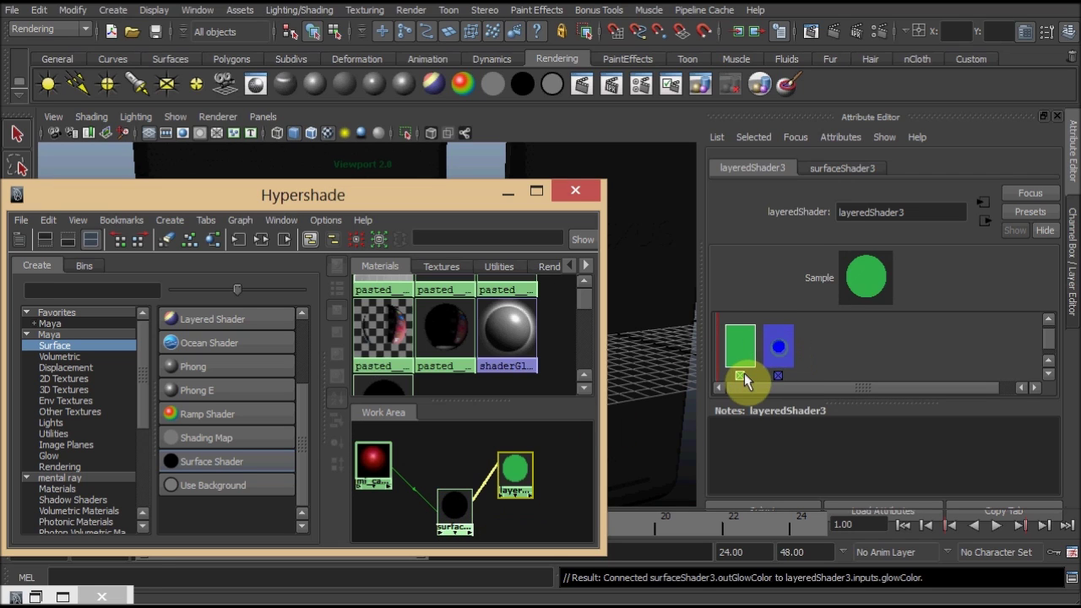
left_click(740, 375)
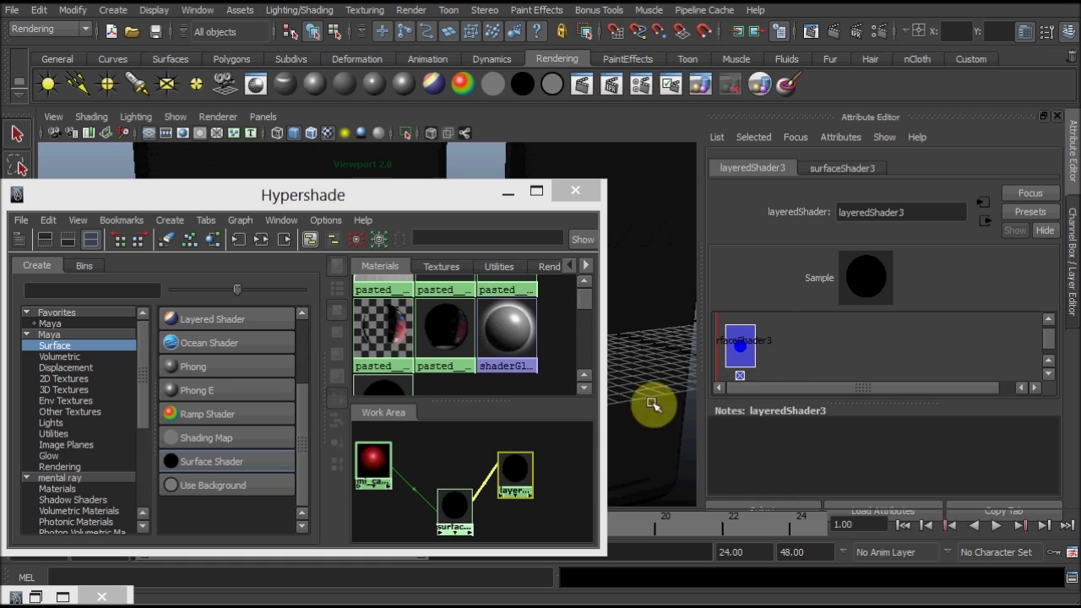
Nudge the surface shader node and lower Hypershade to reveal the model
left_click_drag(456, 507, 448, 473)
left_click_drag(406, 200, 386, 282)
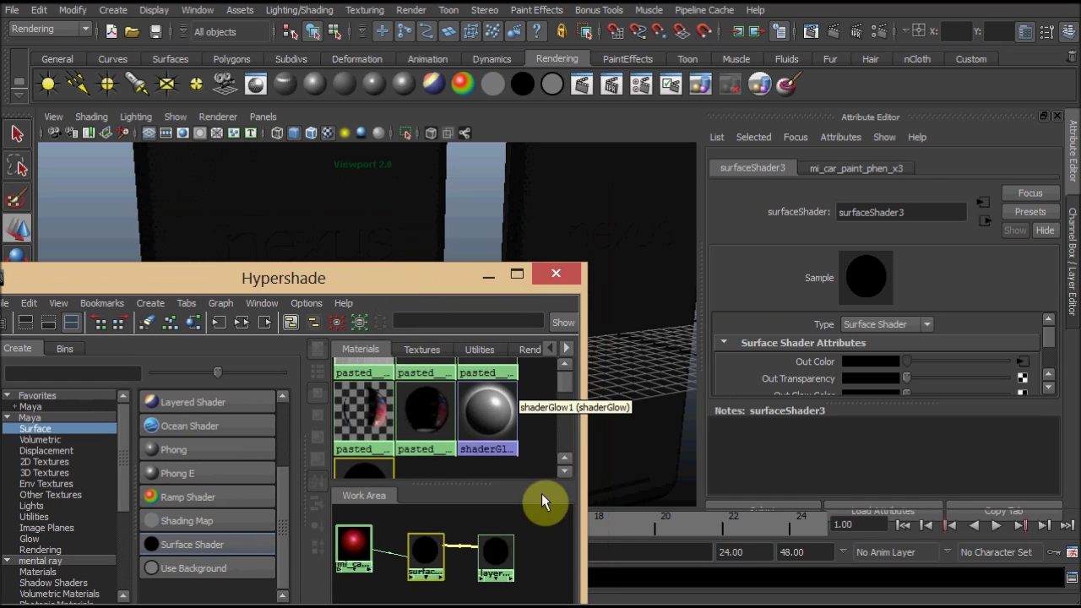
left_click(498, 556)
Apply layeredShader3 to the phone and confirm Render Settings uses mental ray
mouse_move(501, 559)
middle_mouse_down()
mouse_move(341, 206)
mouse_move(342, 223)
middle_mouse_up()
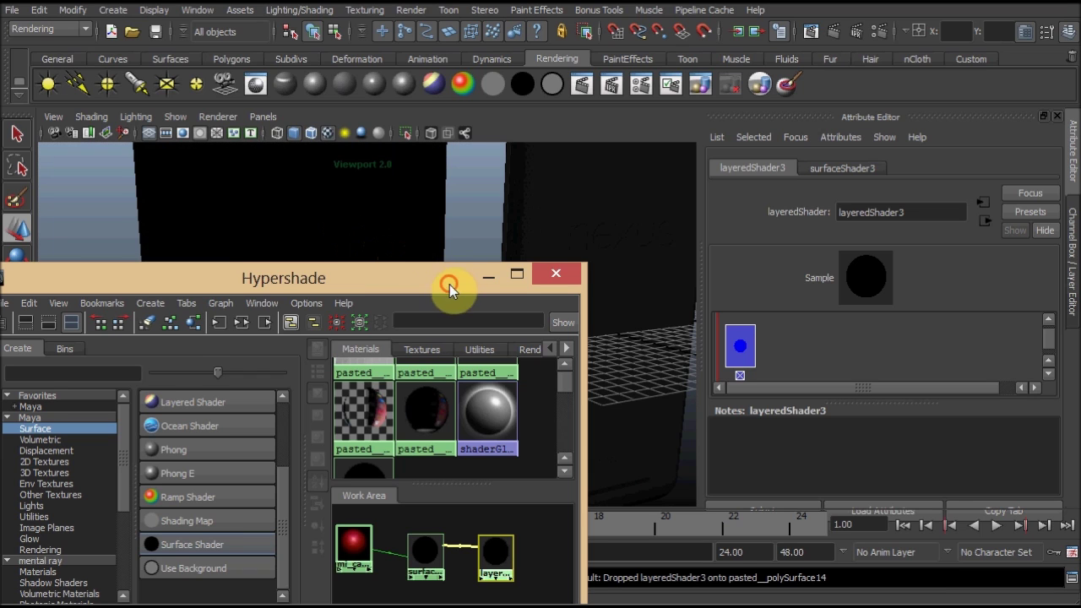
left_click_drag(449, 284, 447, 315)
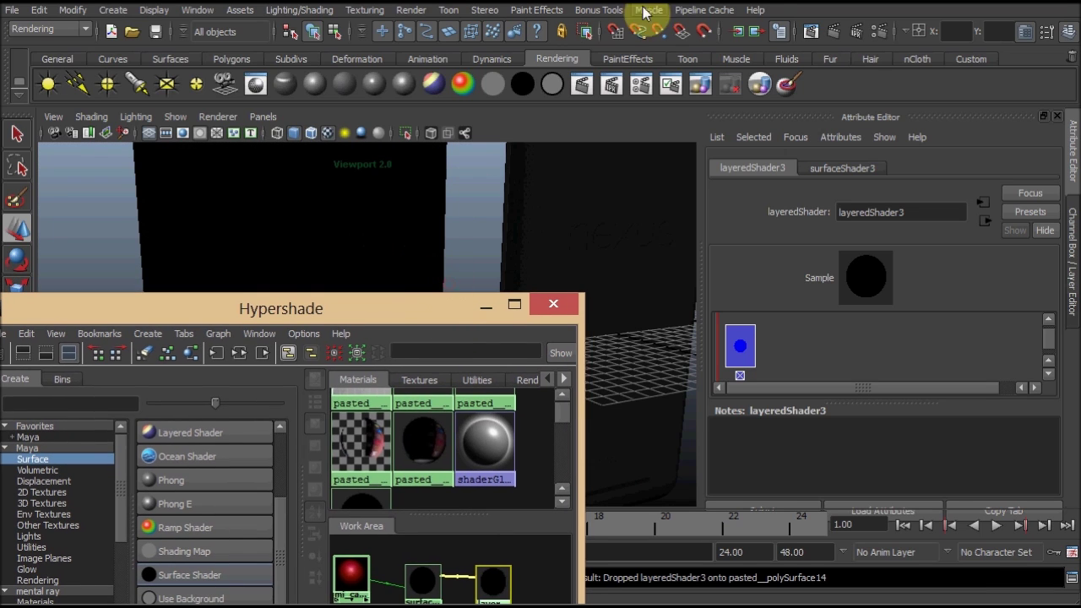
left_click(878, 35)
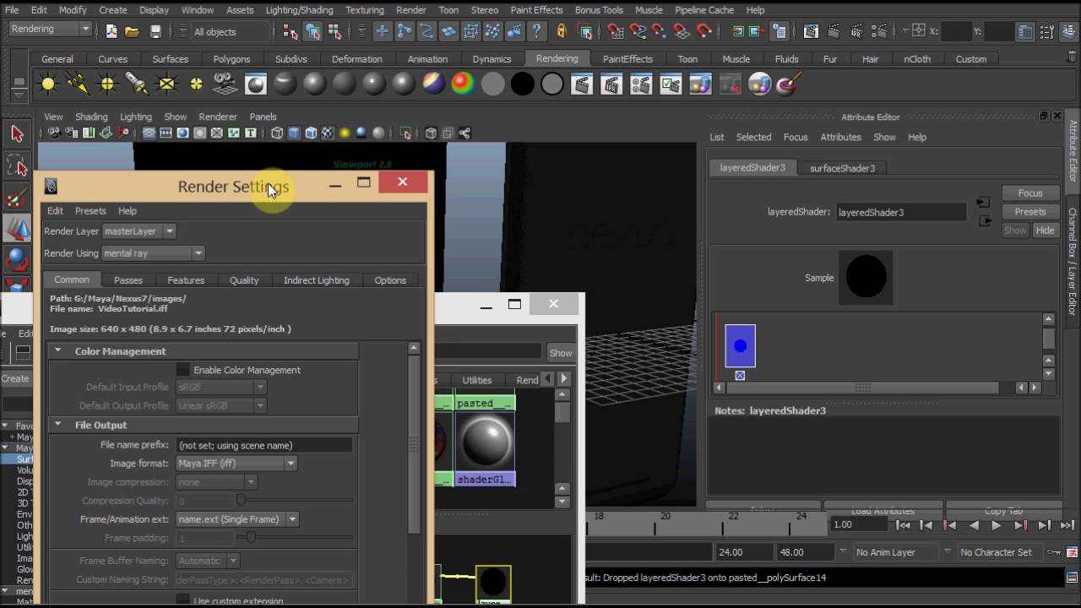
left_click_drag(267, 183, 353, 154)
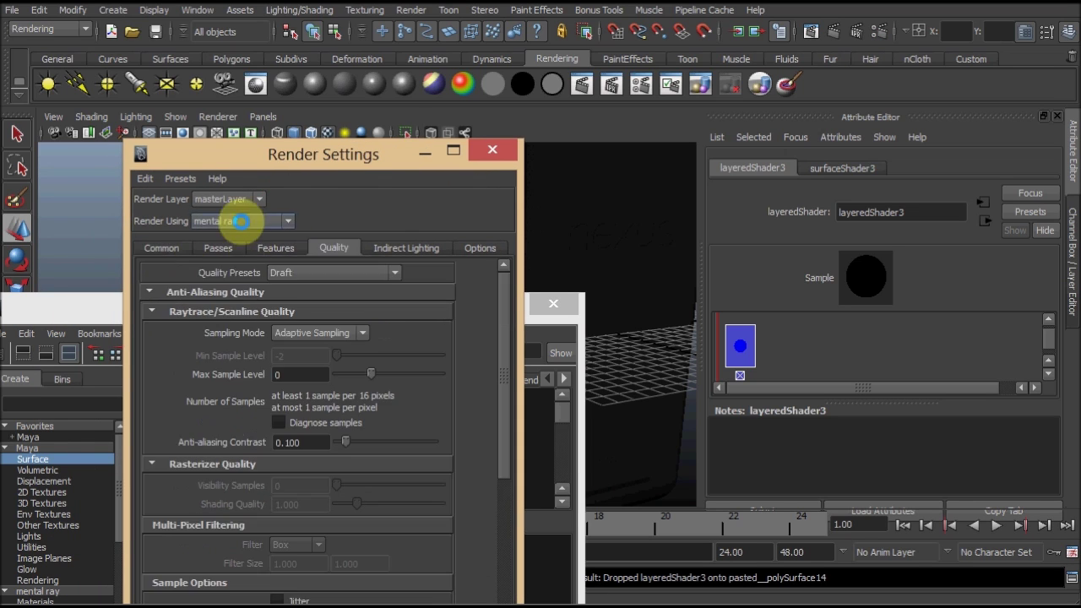
left_click(425, 157)
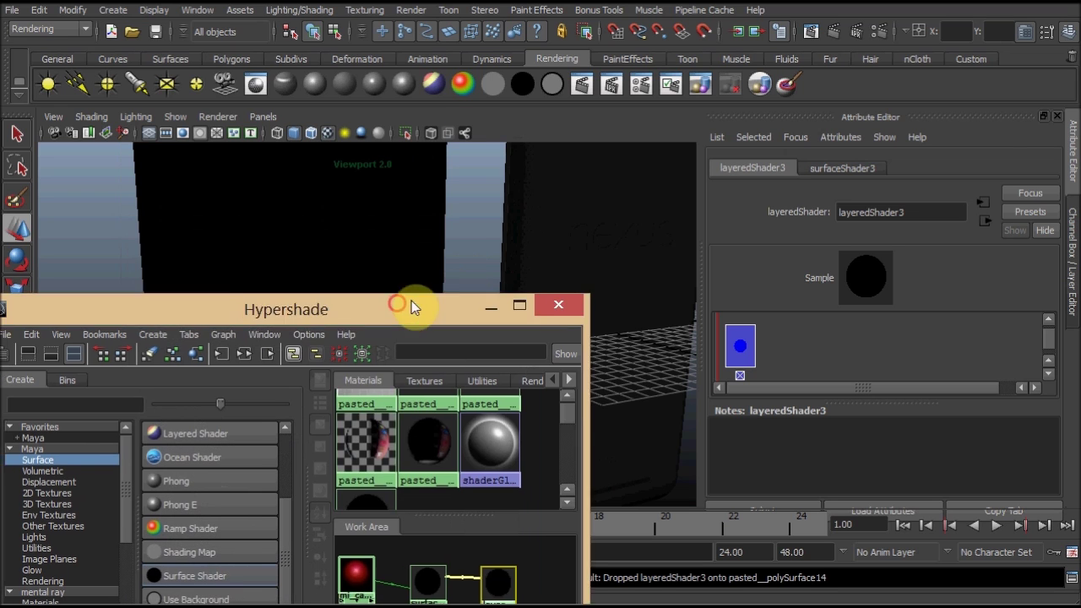
Move the Hypershade window aside and render the current view of the phones
mouse_move(411, 301)
left_mouse_down()
mouse_move(827, 153)
mouse_move(465, 140)
mouse_move(733, 323)
left_mouse_up()
scroll(514, 452, "down", 2)
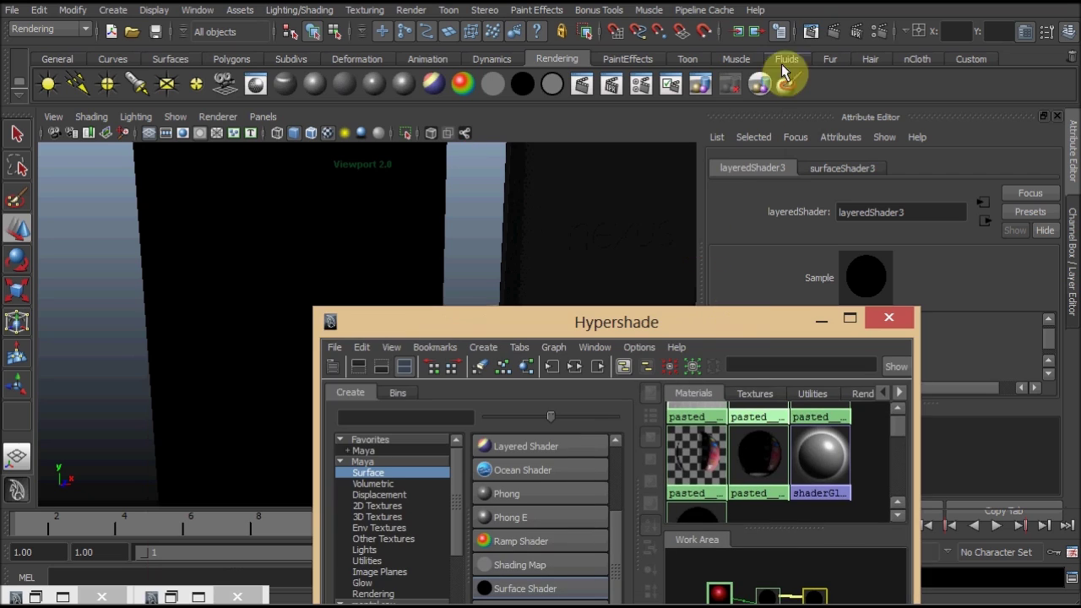
left_click(834, 32)
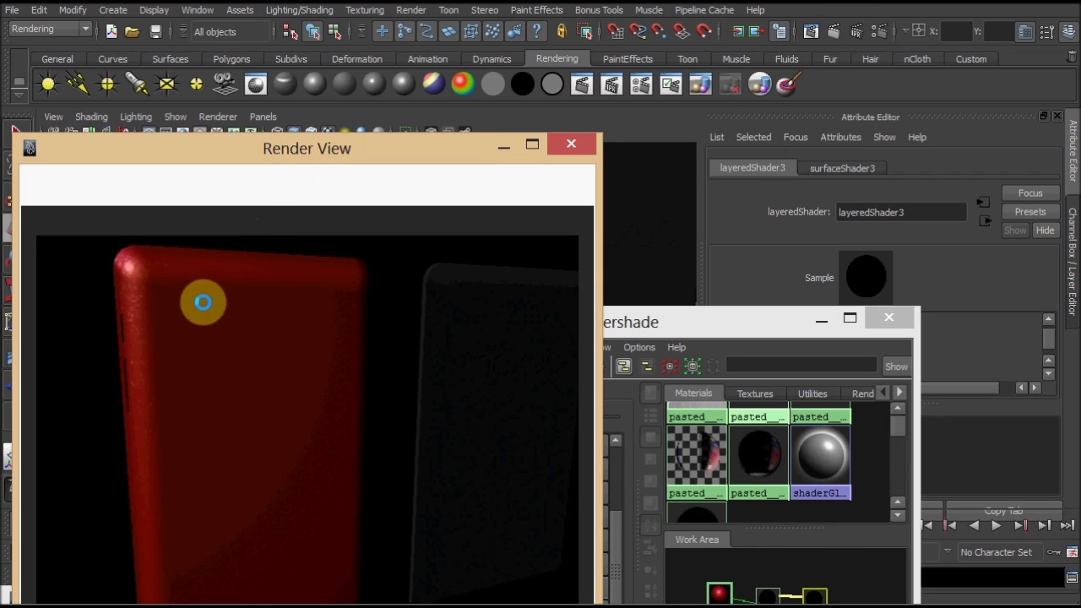
Close the Render View and bring the Hypershade window back up
left_click(566, 146)
left_click_drag(659, 326, 498, 141)
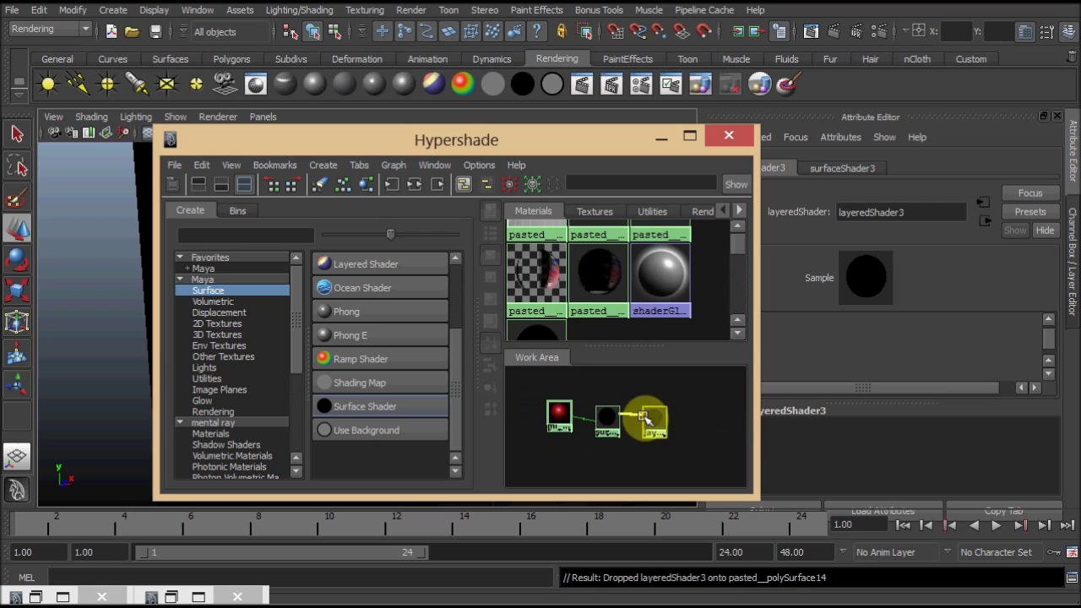
Create lambert4 with its Color mapped to a file texture loading TextureVideoTutorial.png
scroll(350, 323, "up", 2)
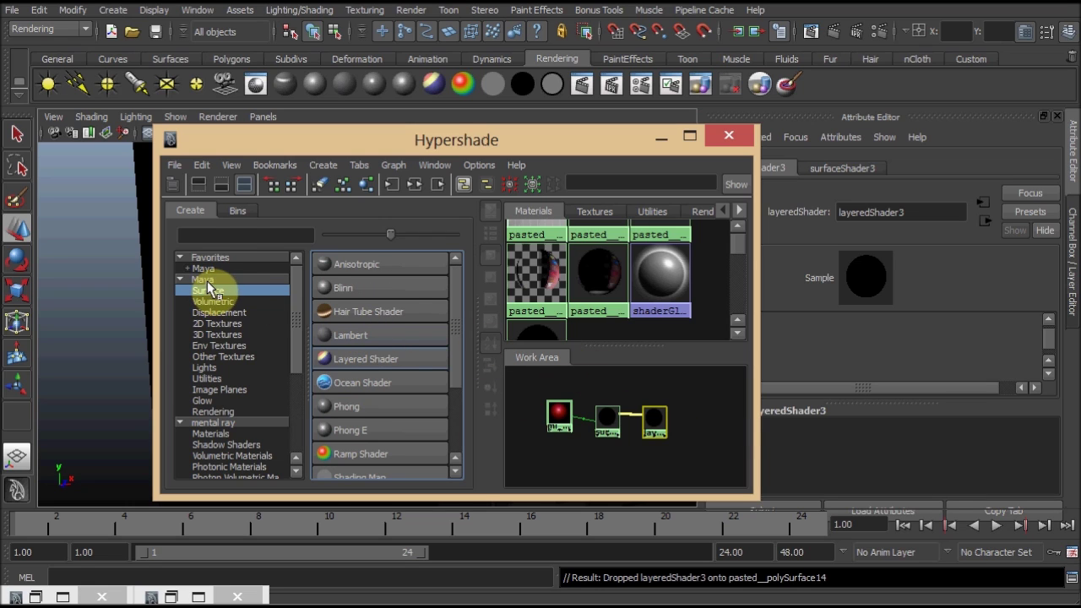
left_click(405, 334)
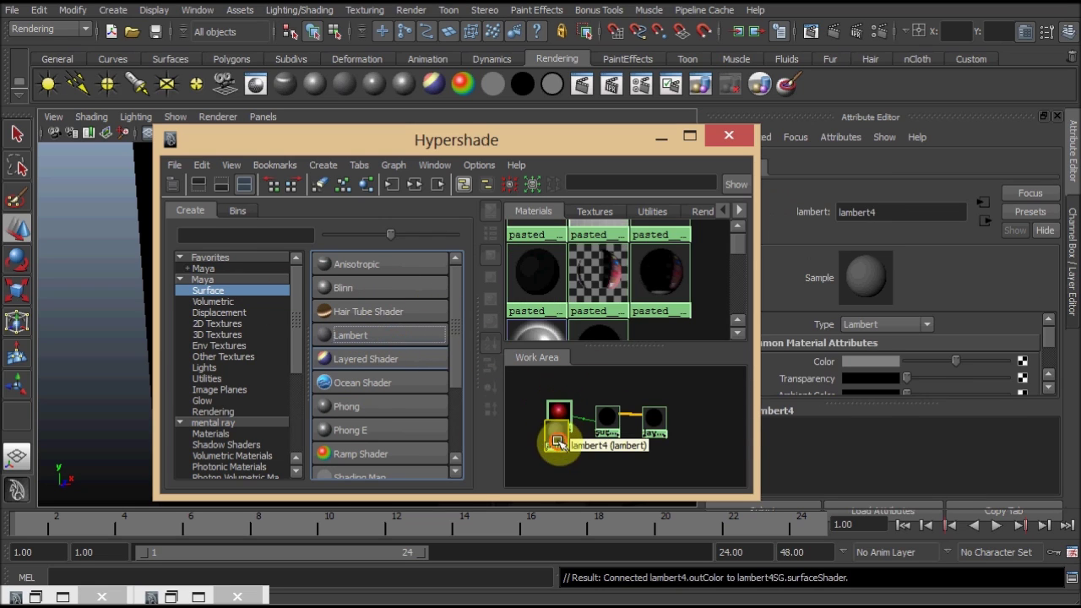
left_click(1021, 361)
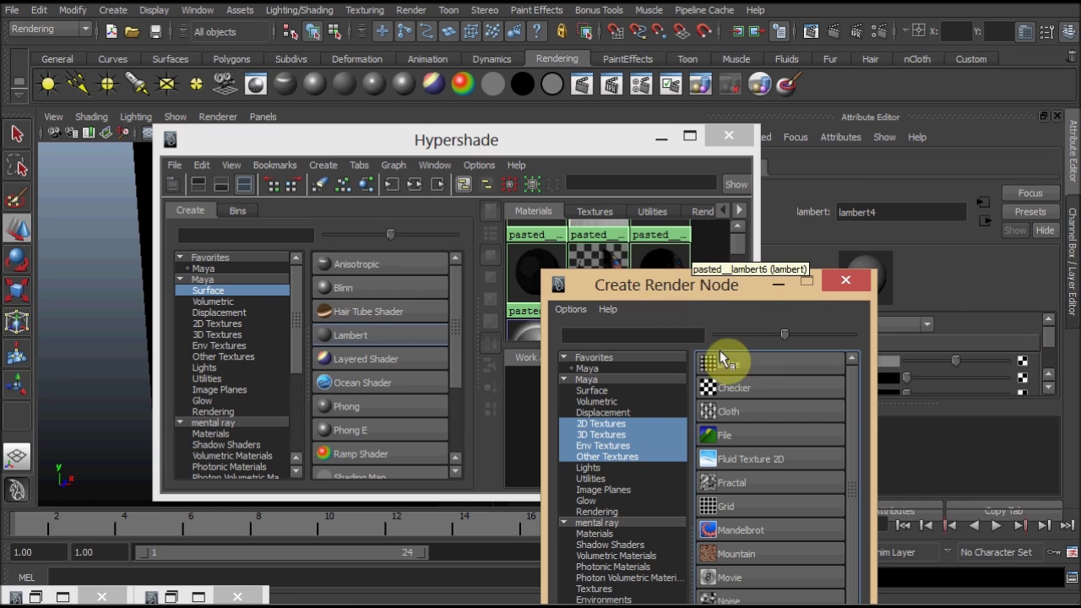
left_click(718, 435)
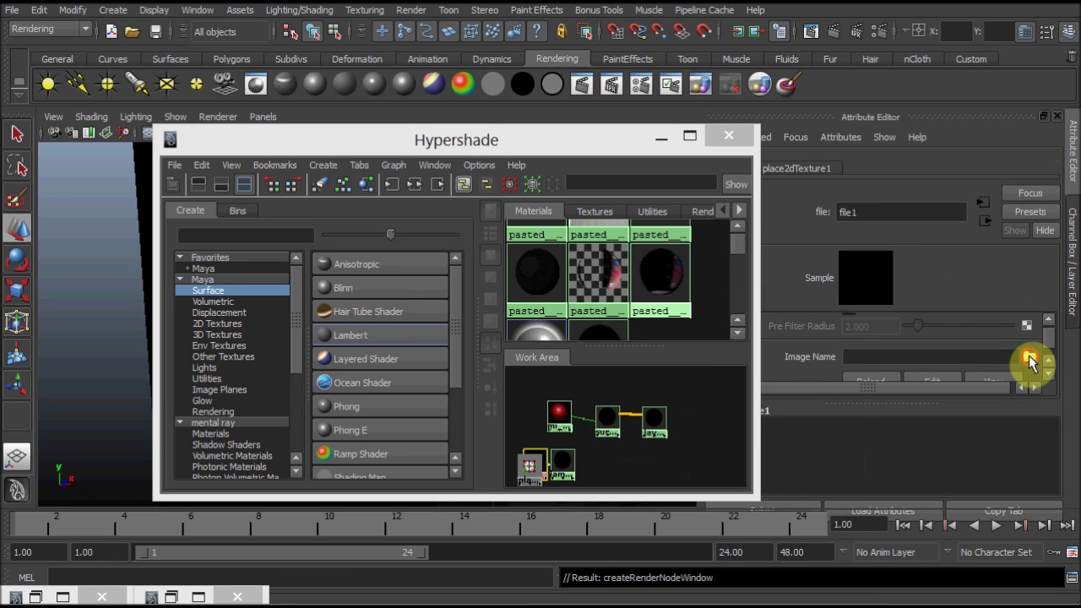
left_click(1030, 359)
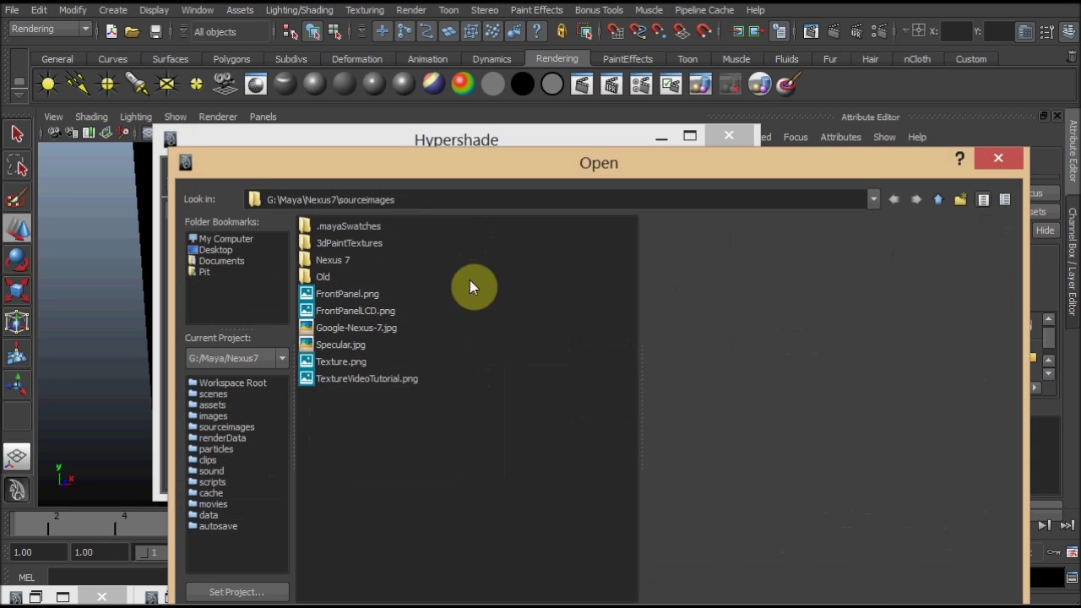
left_click(397, 380)
double_click(399, 378)
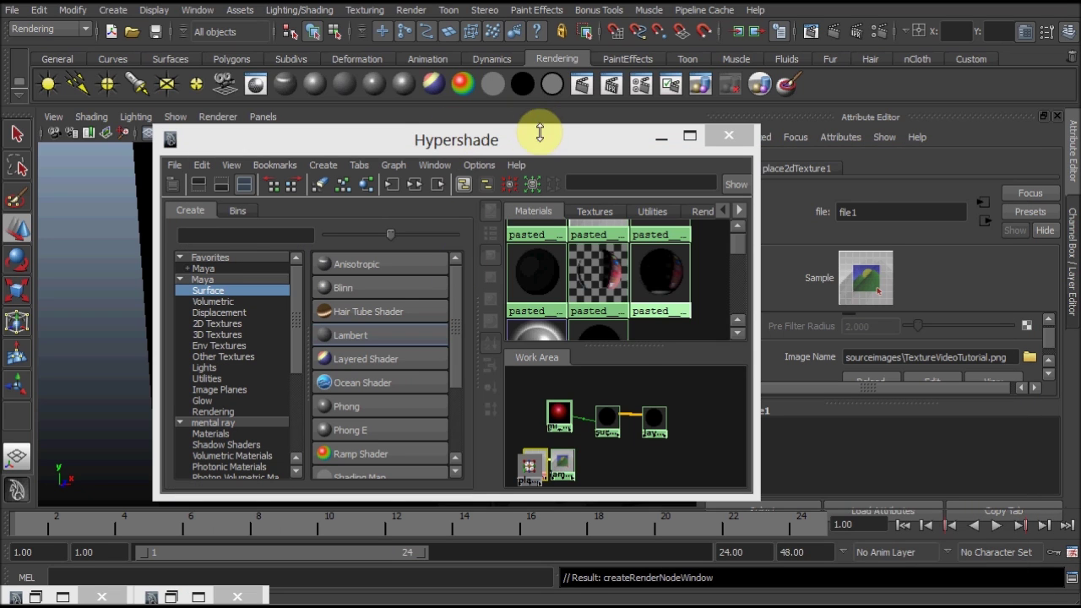
left_click_drag(519, 140, 391, 105)
Add lambert4 to layeredShader3 as the top layer and minimize Hypershade
left_click(521, 389)
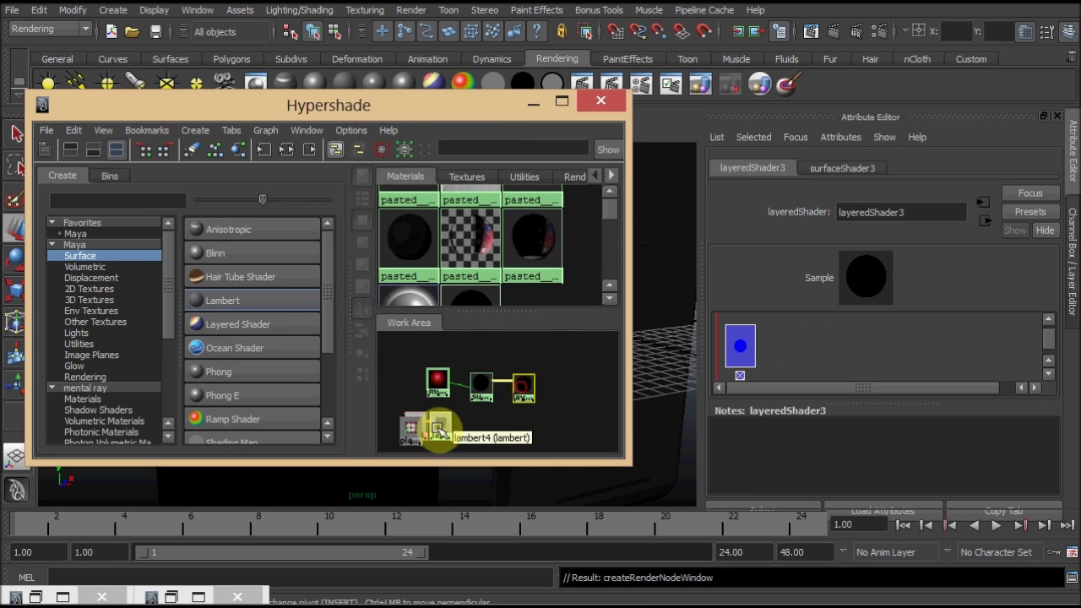
left_click(404, 430)
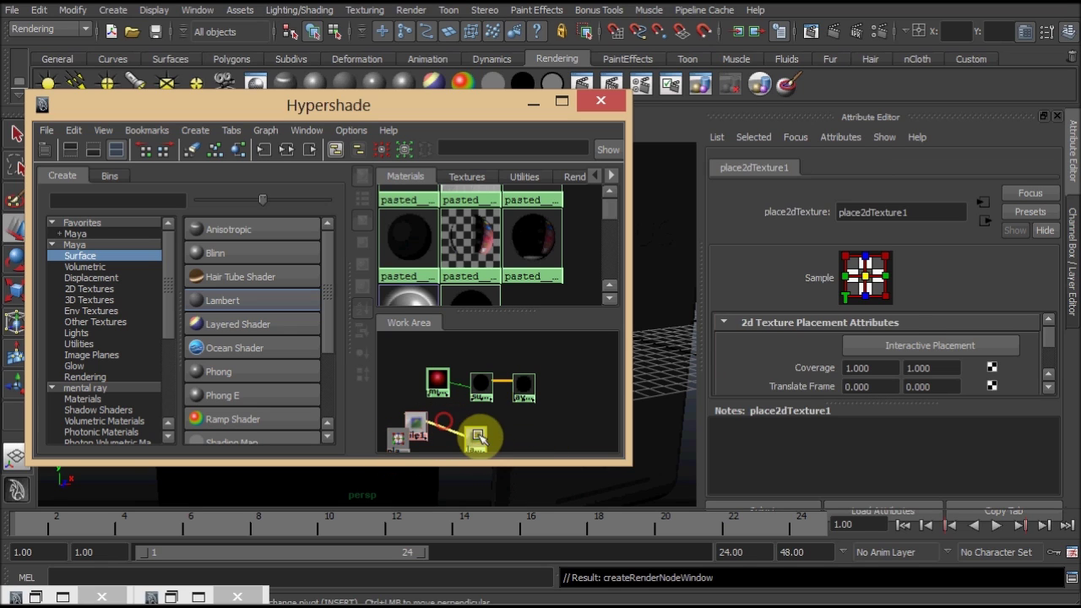
left_click(476, 435)
left_click(528, 383)
middle_click_drag(478, 441, 471, 442)
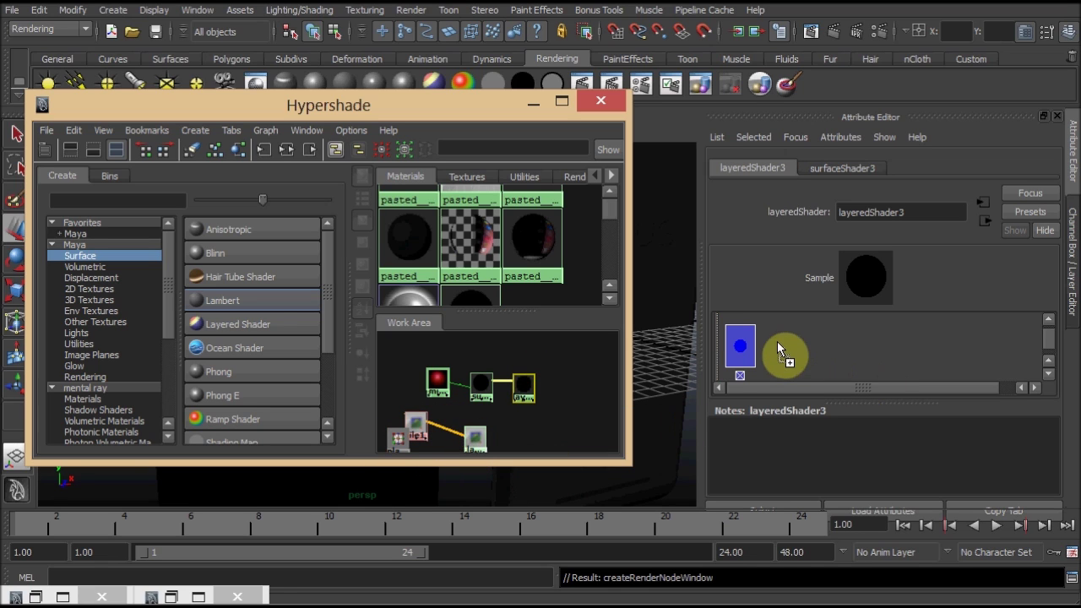
middle_click_drag(777, 341, 778, 342)
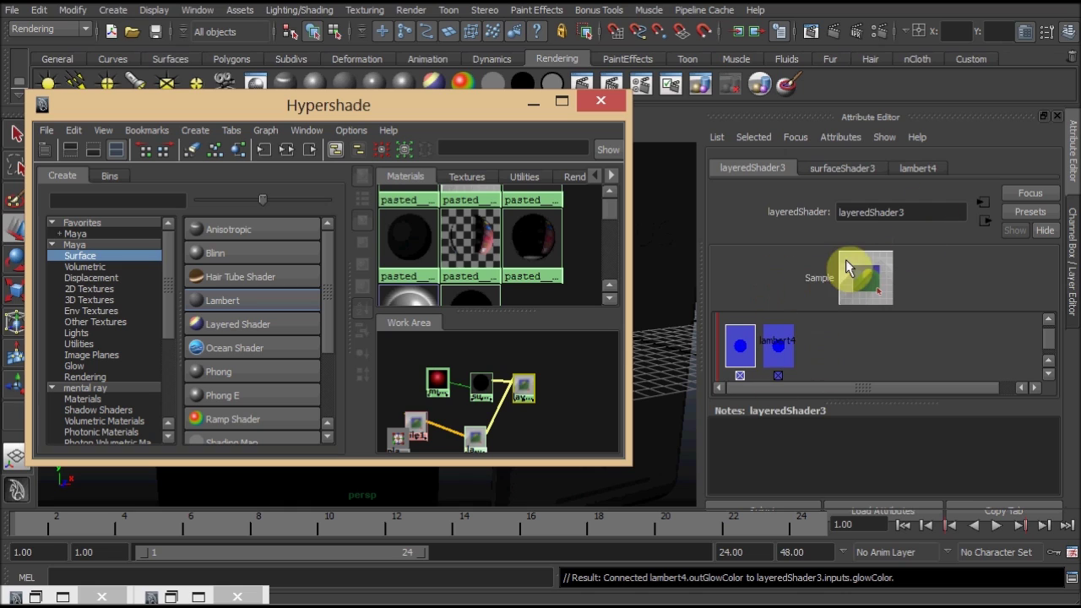
middle_click_drag(785, 356, 716, 349)
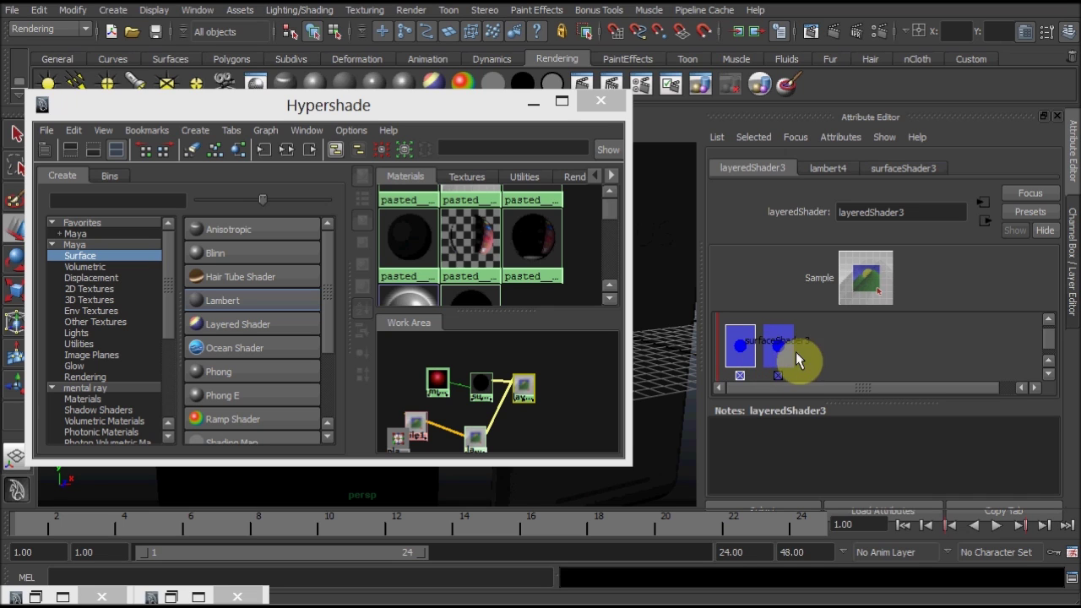
left_click(533, 103)
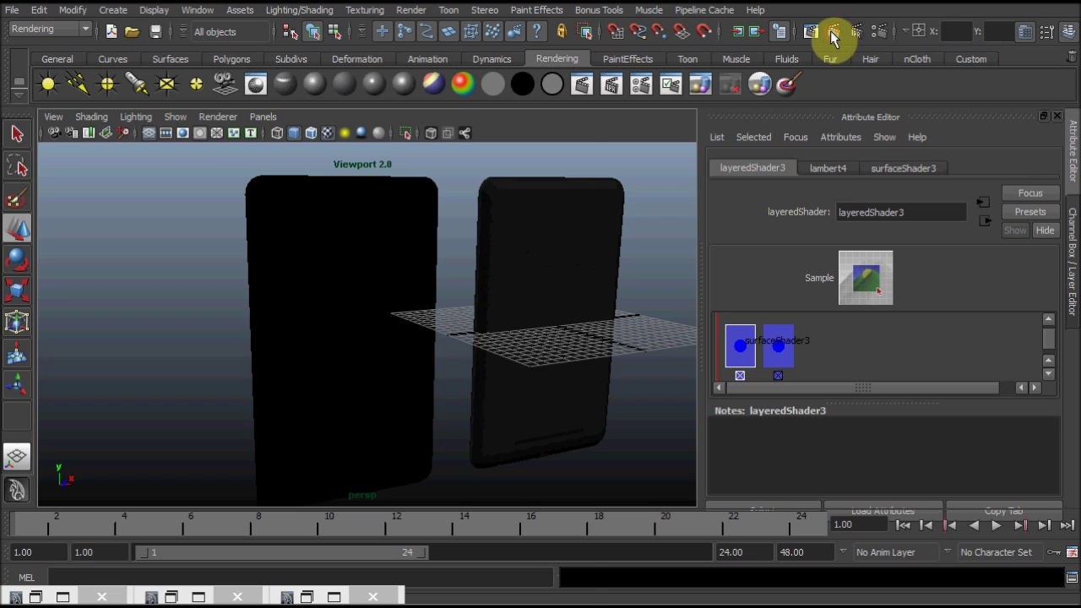
Test-render the layered red phone, then frame its back close-up and render again
left_click(830, 31)
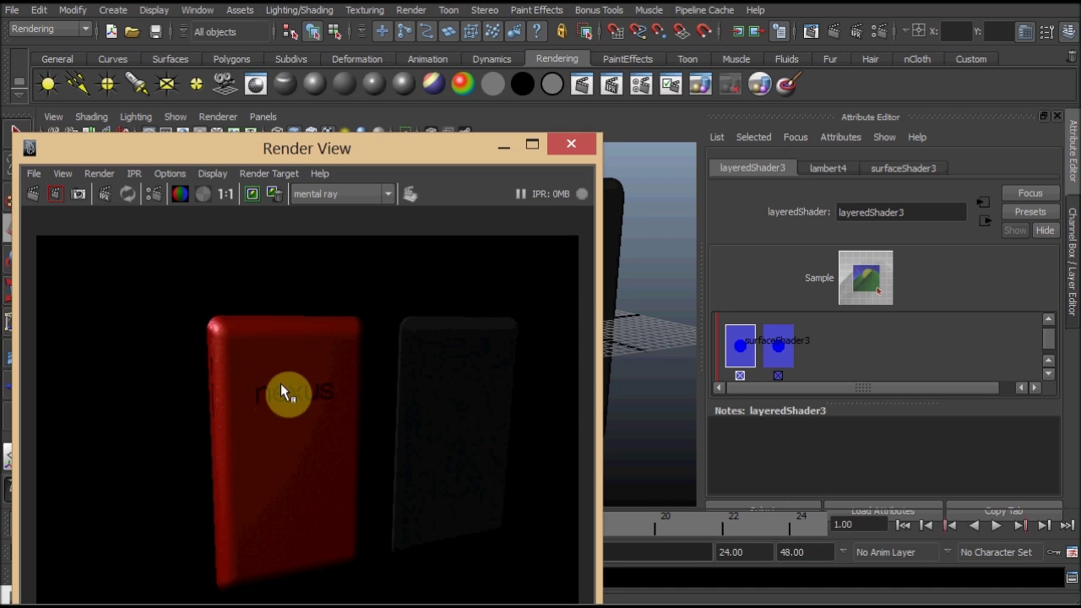
left_click(525, 147)
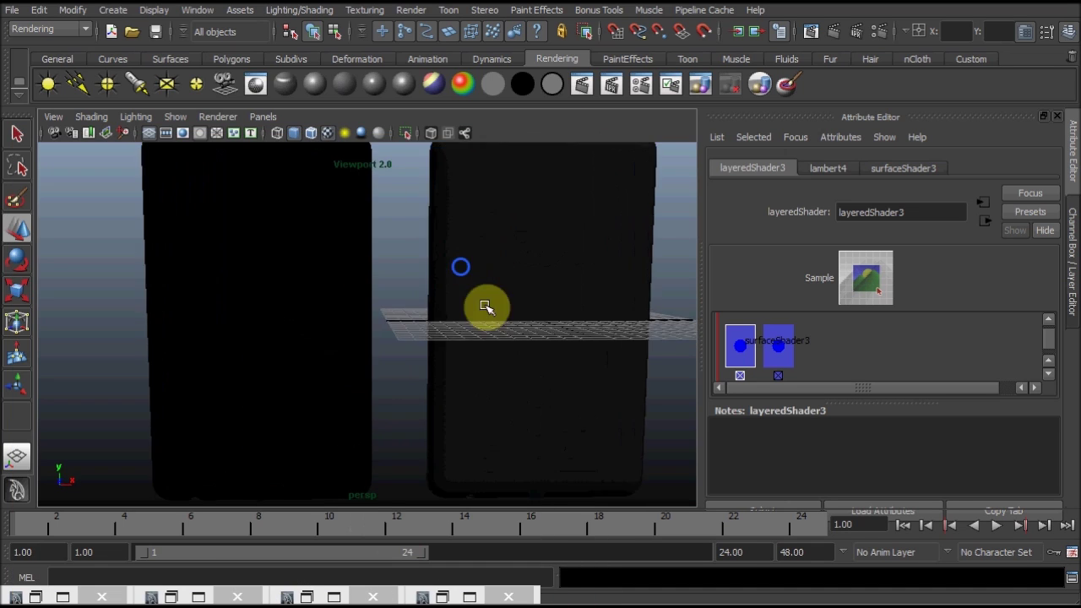
right_click_drag(482, 306, 668, 489, "alt")
mouse_move(409, 391)
left_mouse_down("alt")
mouse_move(371, 379)
mouse_move(497, 415)
mouse_move(453, 379)
left_mouse_up("alt")
left_click(835, 31)
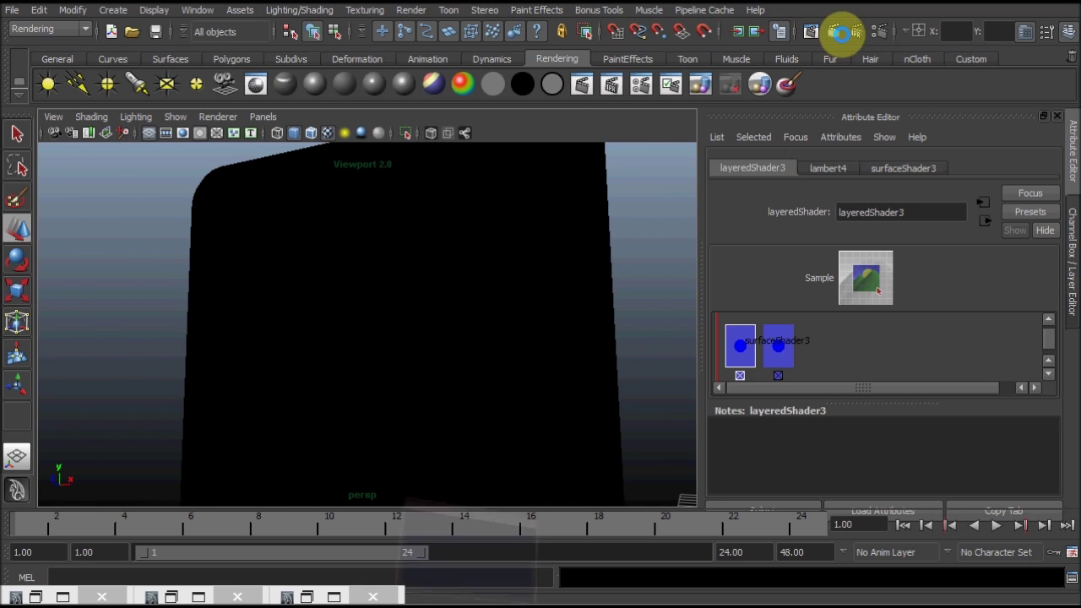